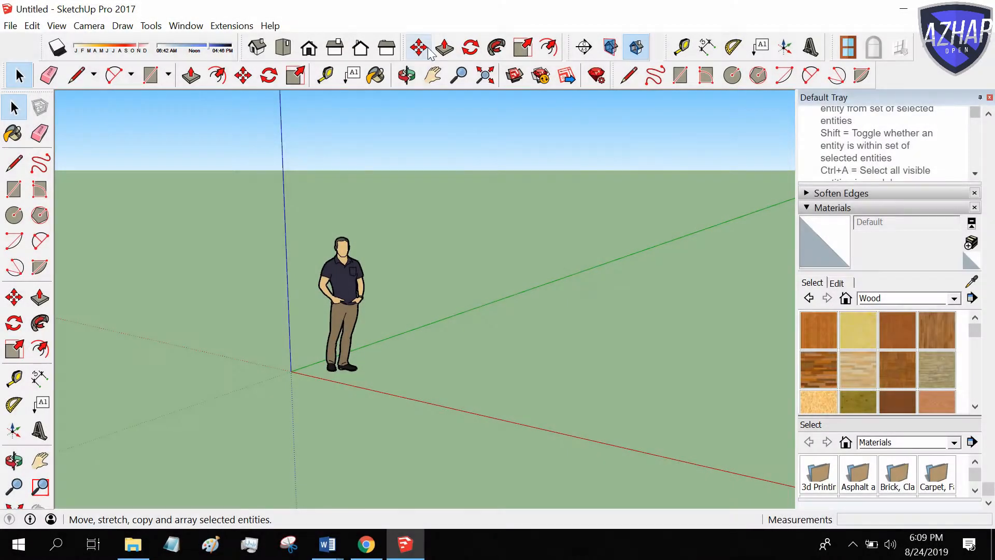
Step: Configure the model's length units to decimal centimetres with a precision of 0cm
click(433, 75)
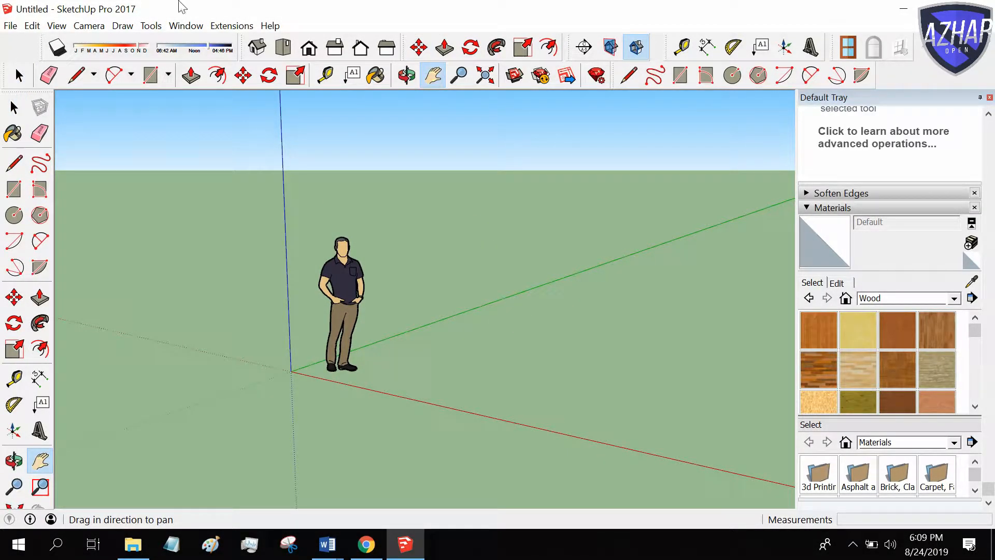
click(192, 23)
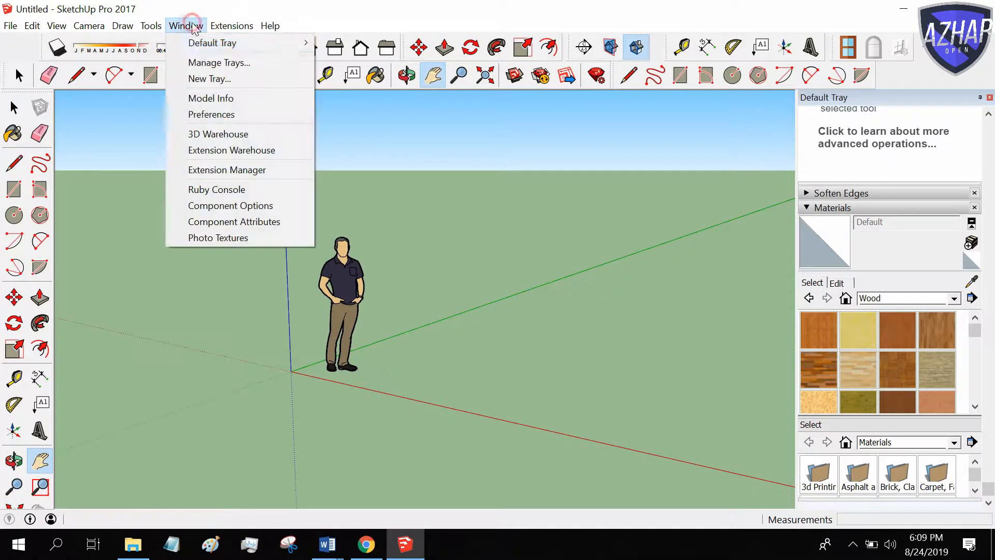
click(214, 99)
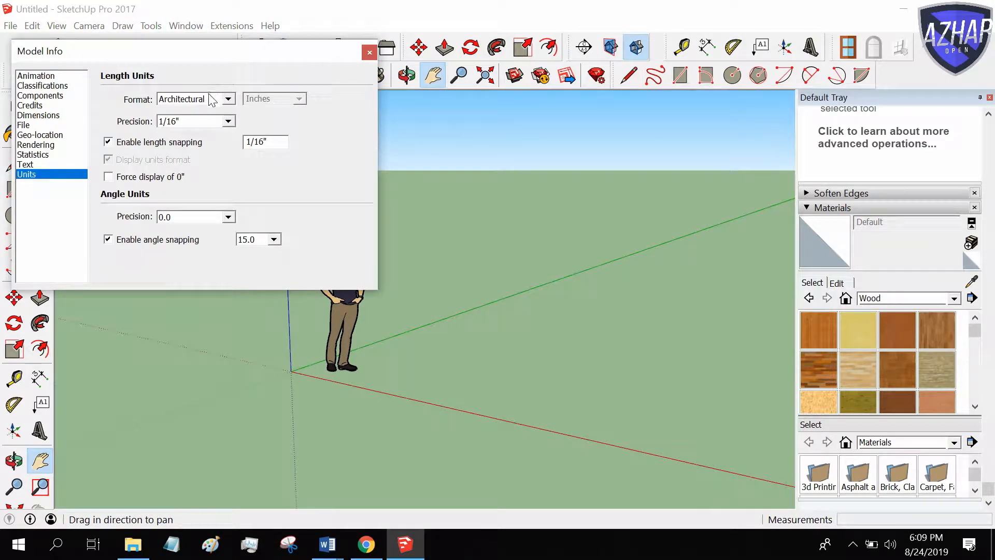
click(215, 99)
click(193, 121)
click(300, 98)
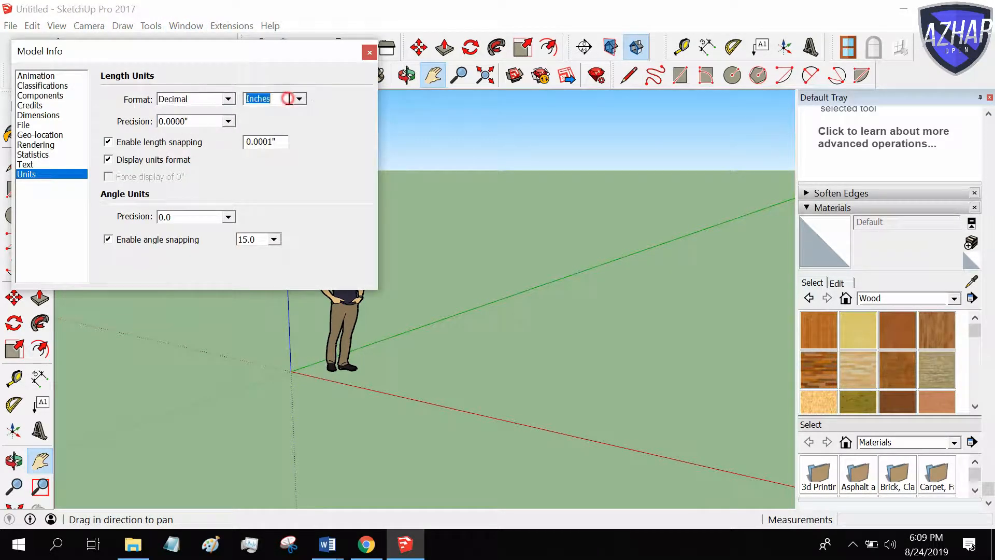
click(258, 141)
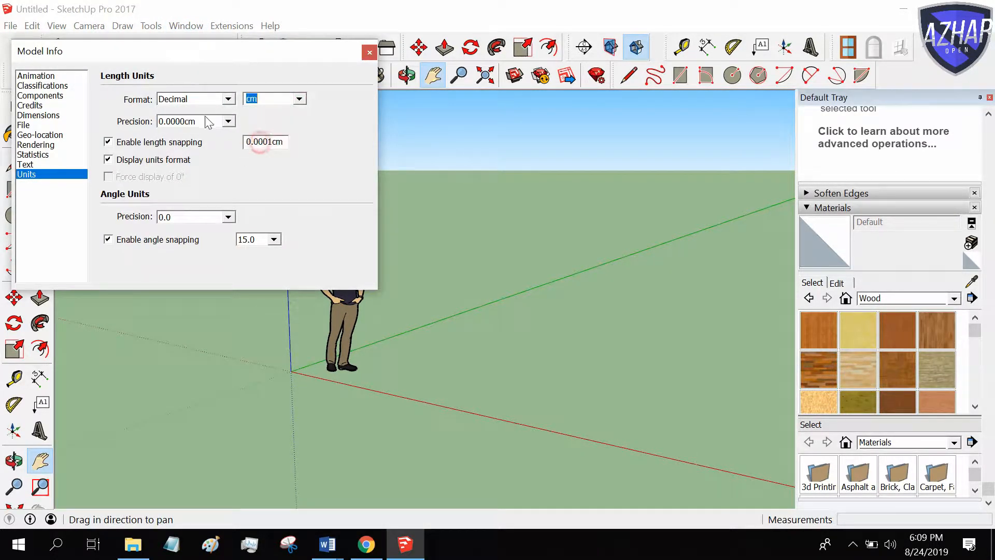
click(231, 121)
click(185, 131)
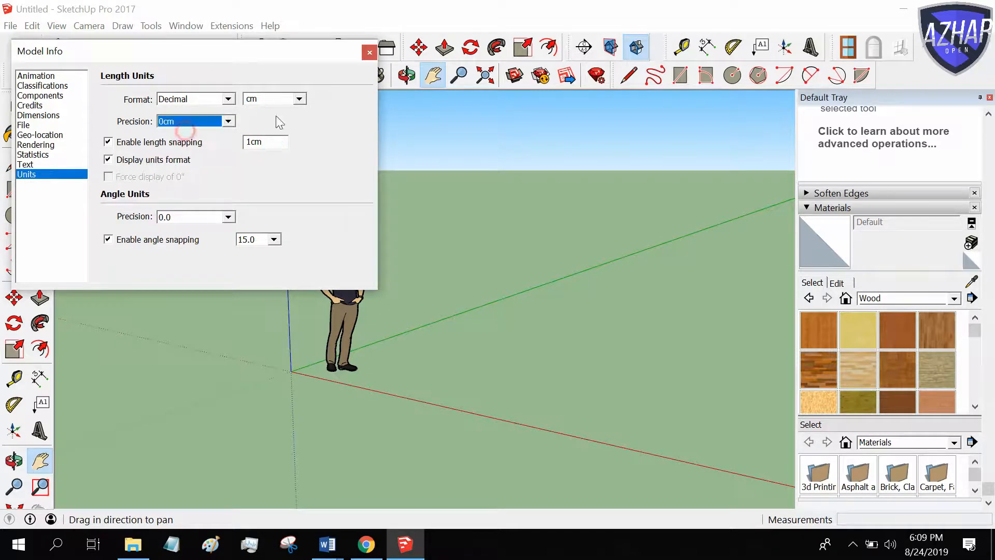
click(369, 53)
Step: Draw a 12 by 120 cm rectangle on the ground beside the standing figure
click(14, 189)
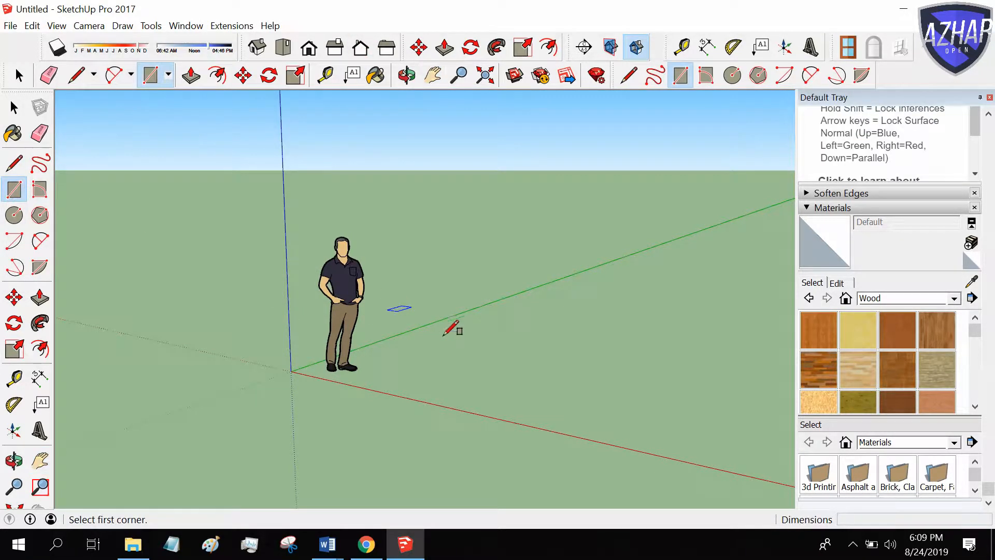
middle_drag(521, 332, 497, 342)
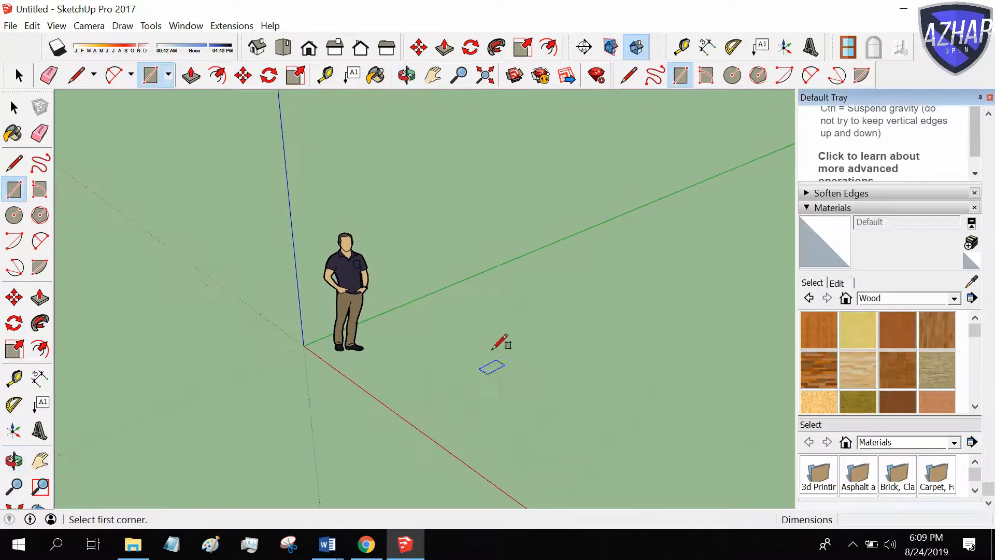
click(507, 324)
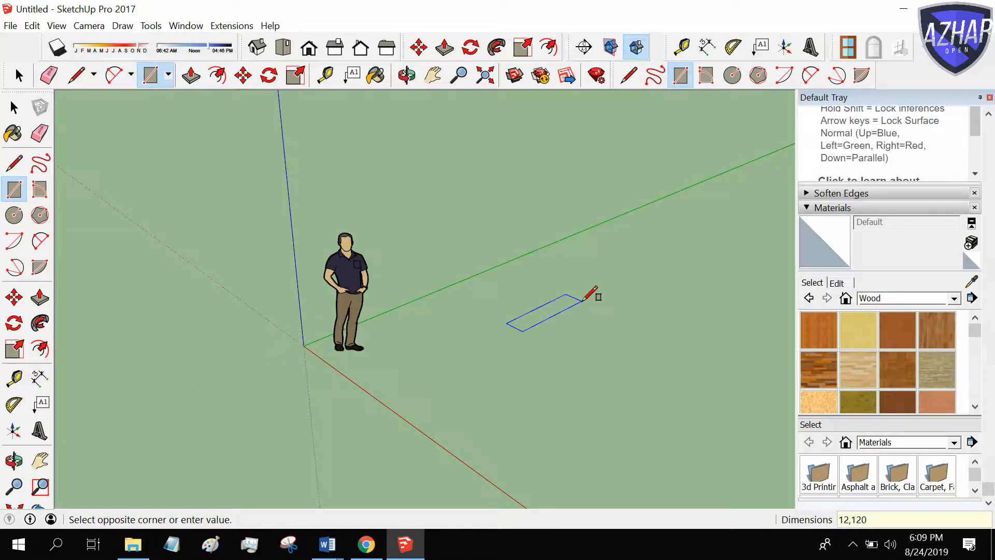
key(Return)
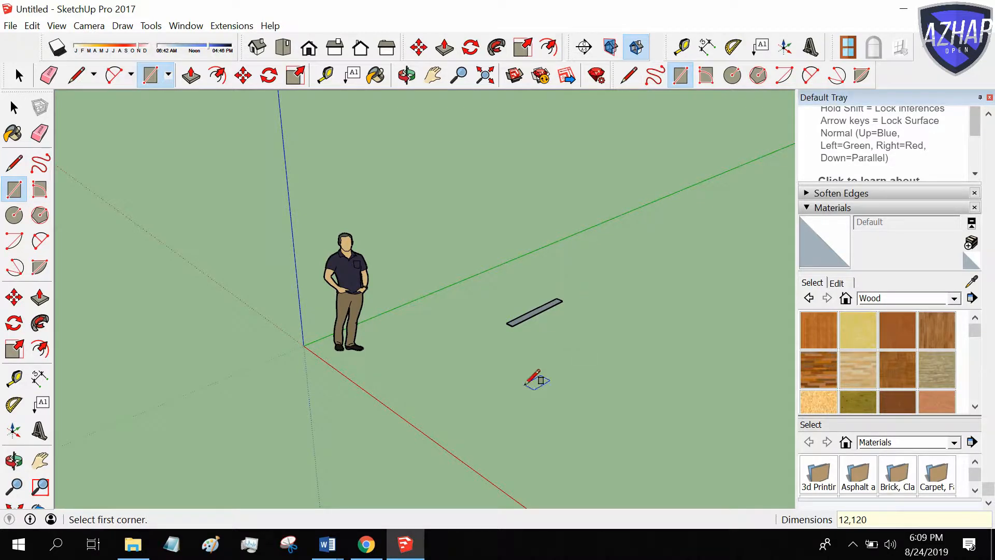
Step: Push/Pull the narrow rectangle up 120 cm to form an upright panel
scroll(536, 381, up, 4)
click(432, 76)
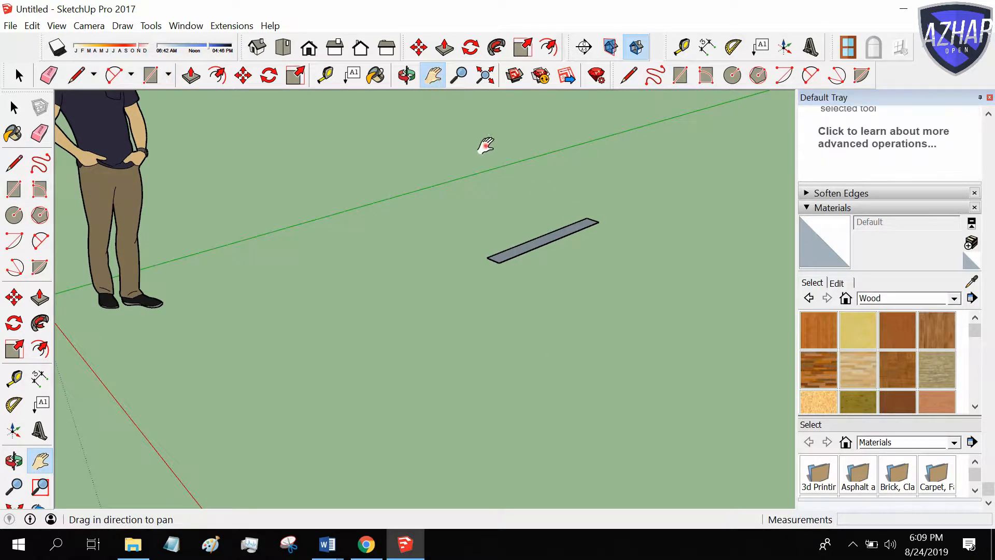
drag(485, 145, 278, 279)
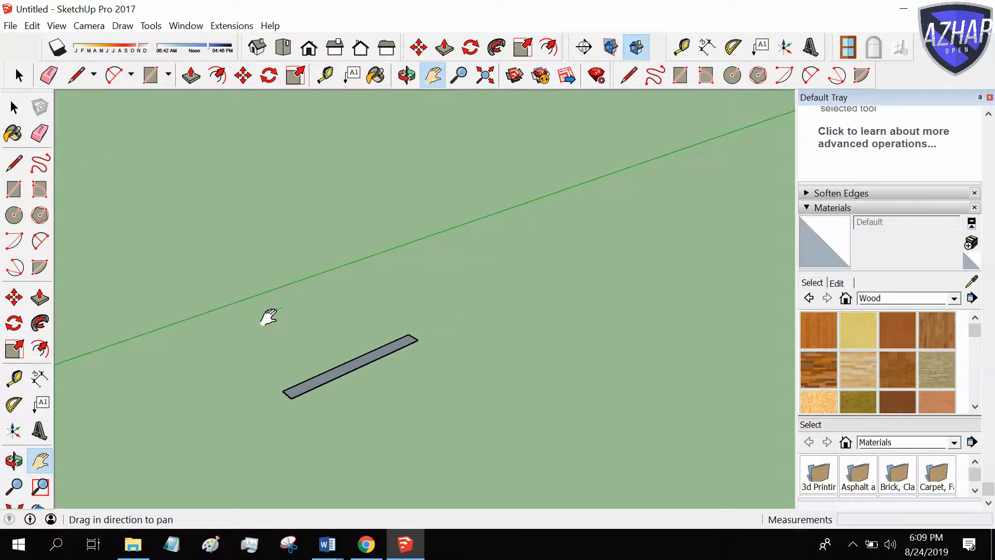
click(35, 299)
drag(318, 384, 320, 339)
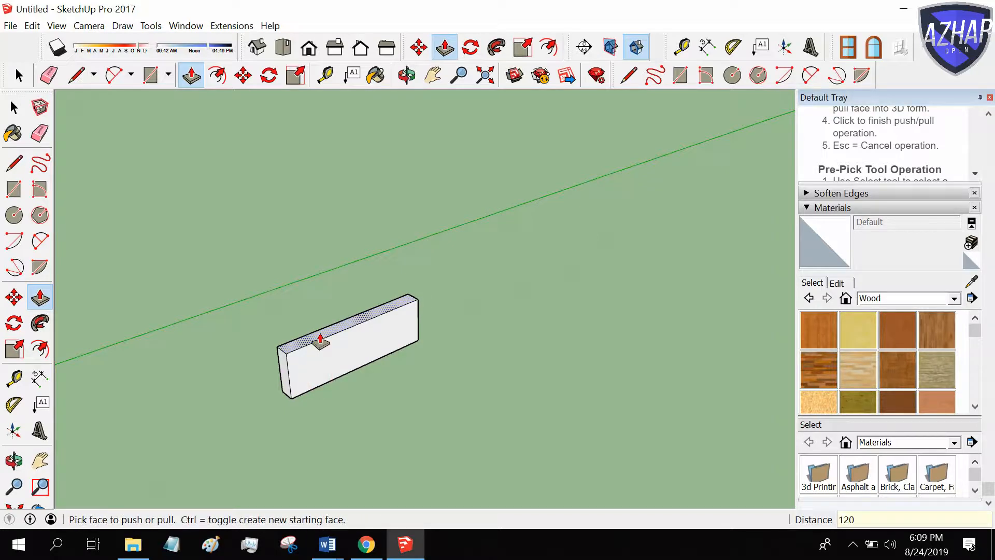
key(Return)
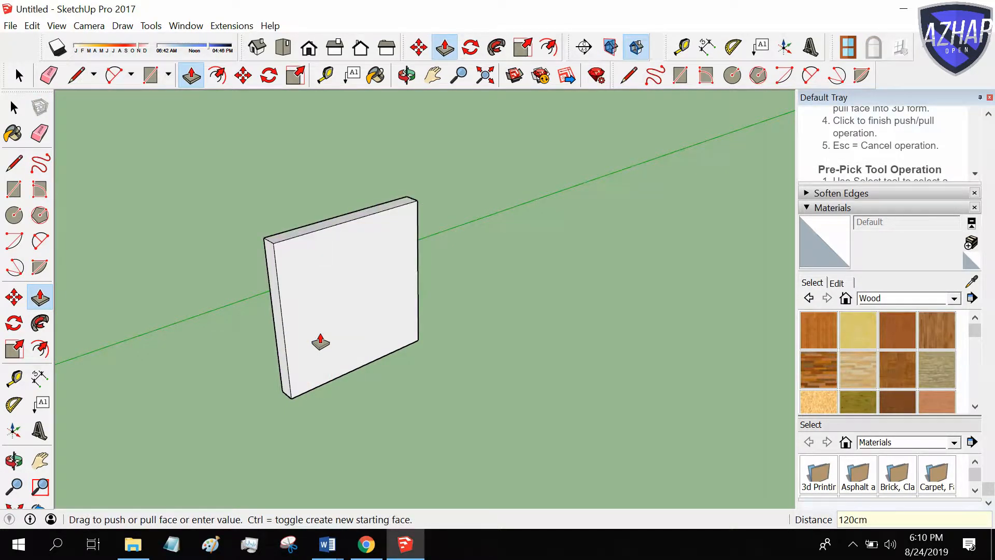
Step: Add vertical guides on the panel's large front face, 5 cm inside its left and right edges
middle_drag(320, 342, 192, 278)
scroll(291, 299, up, 3)
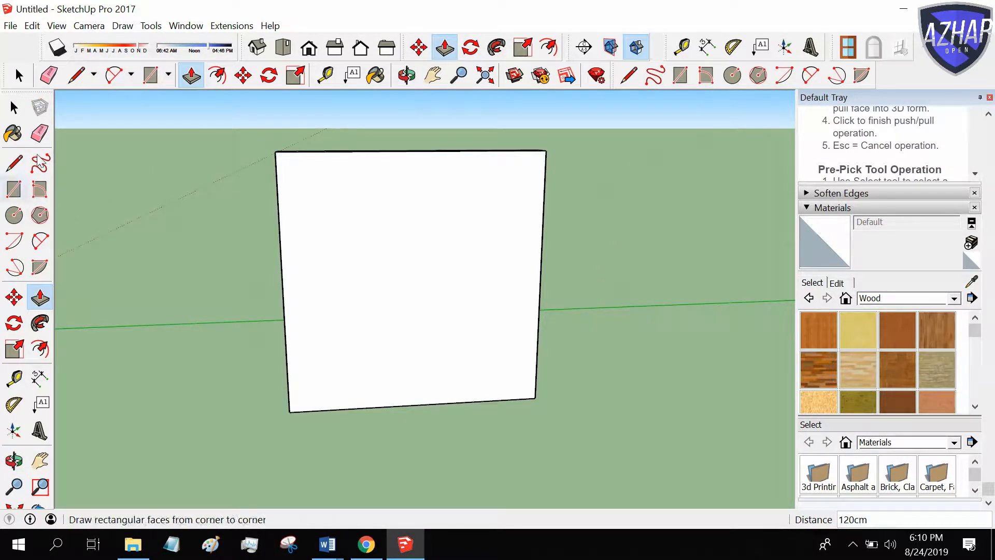
click(14, 378)
click(284, 307)
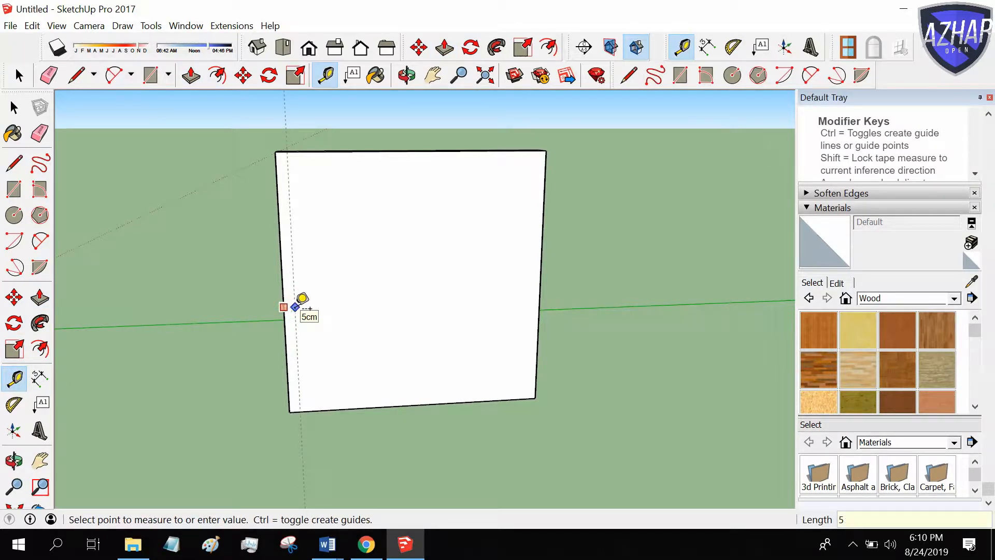
key(Return)
scroll(512, 246, up, 3)
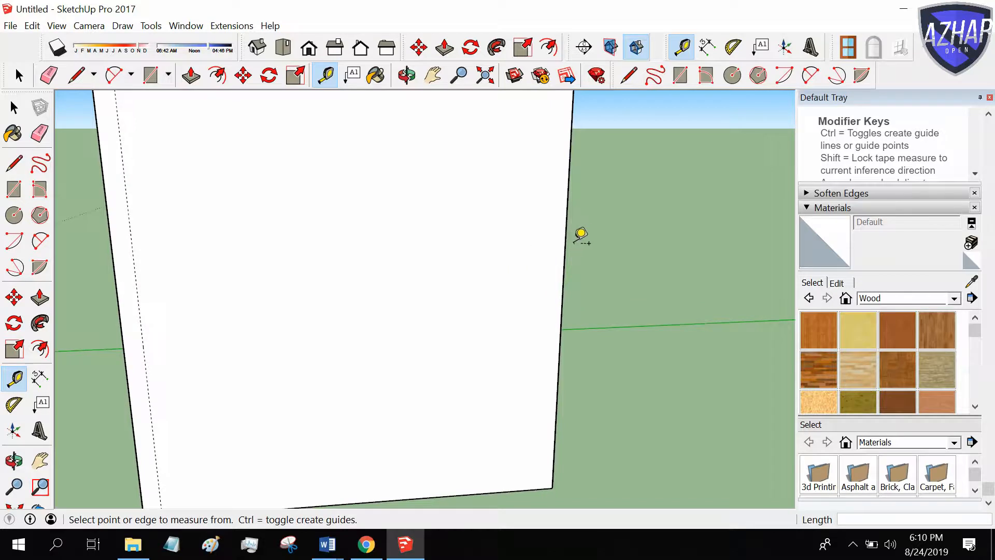
click(567, 245)
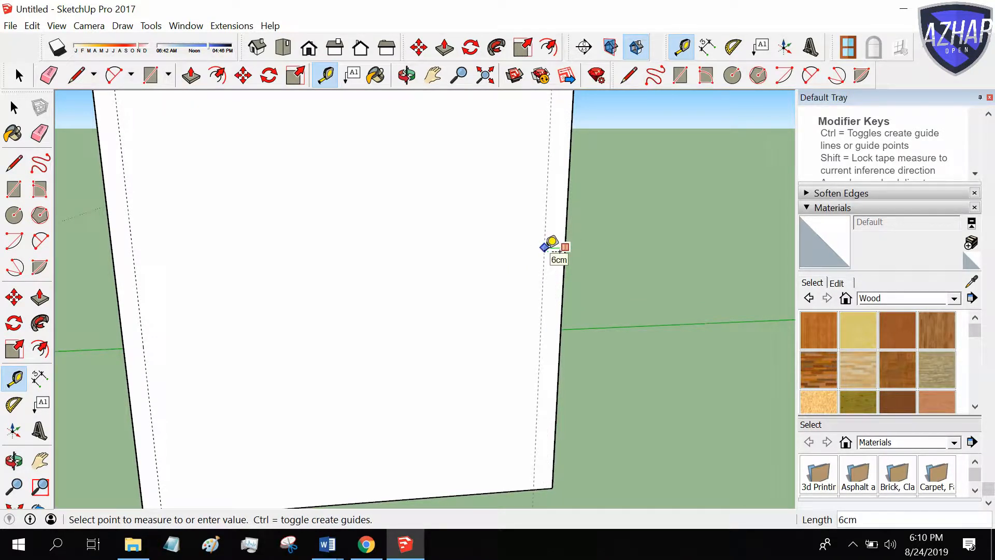
text(5)
key(Return)
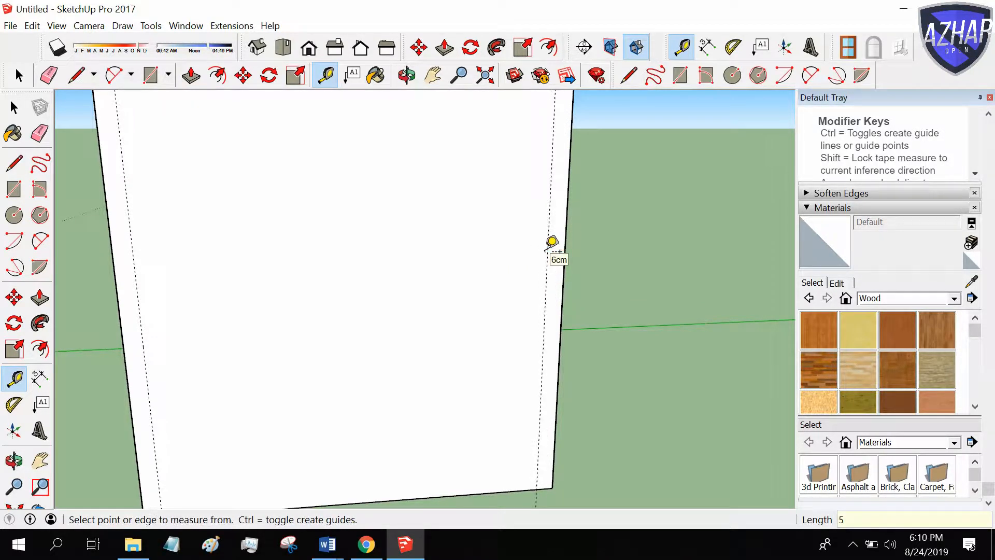
Step: Add horizontal guides on the panel's front face, 5 cm inside its bottom and top edges
click(431, 496)
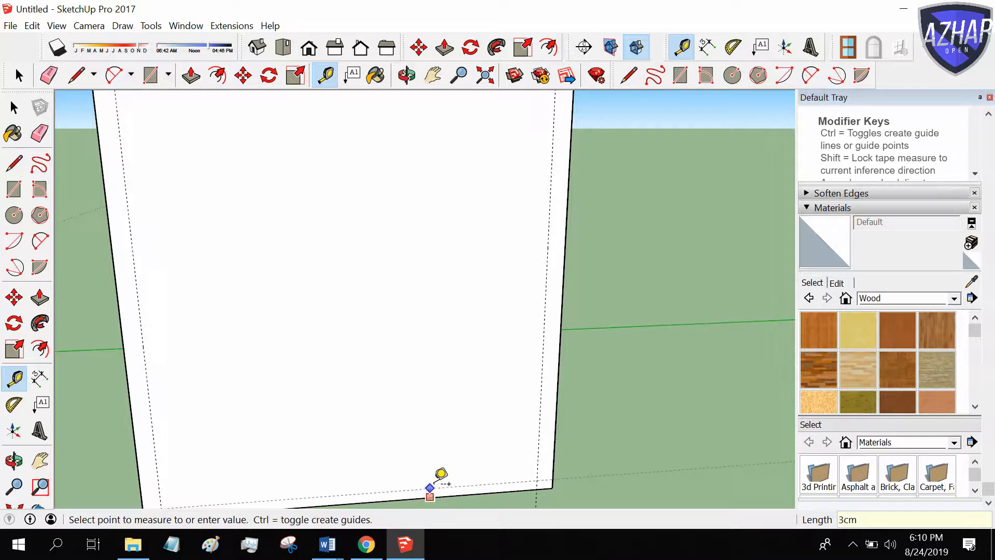
text(5)
key(Return)
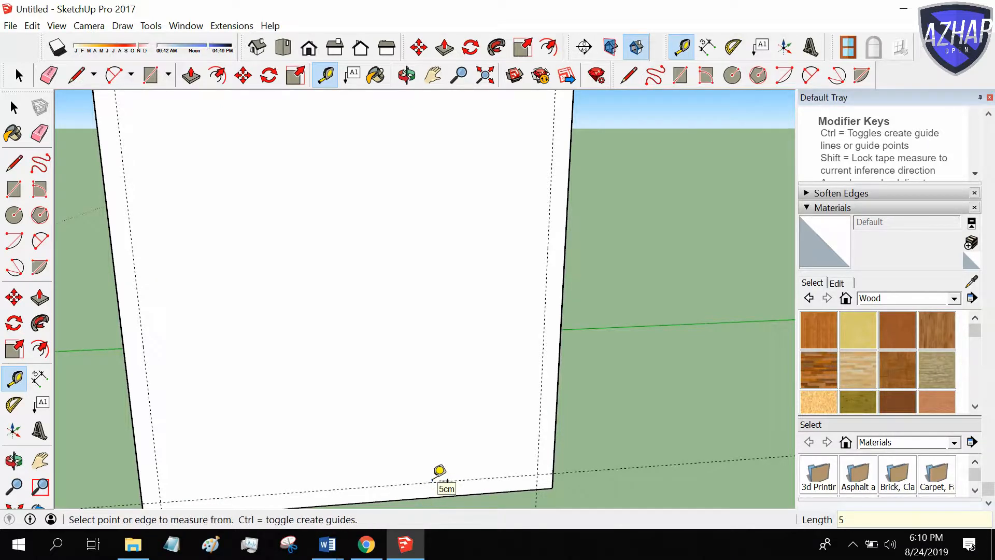
scroll(402, 95, down, 3)
scroll(404, 95, up, 3)
click(433, 75)
drag(347, 147, 390, 234)
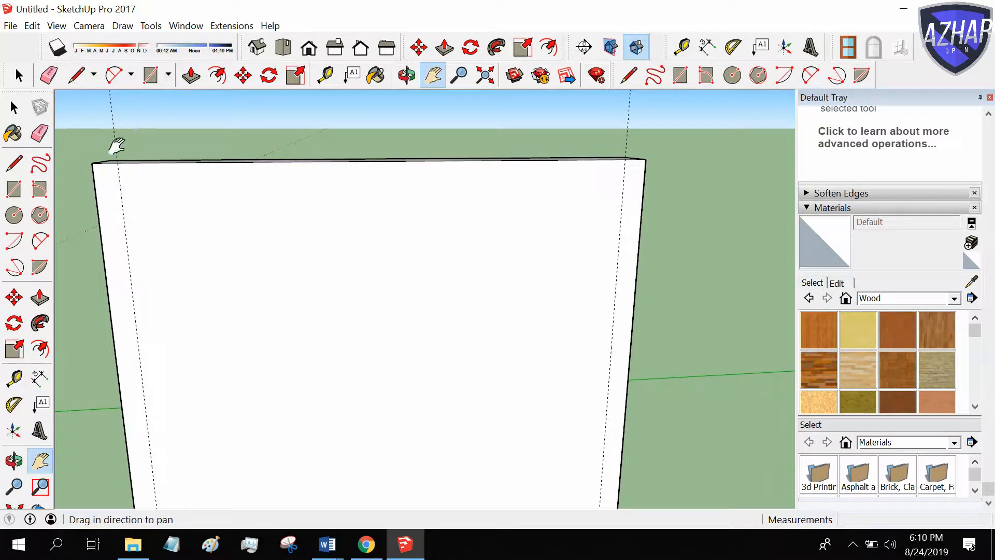
click(13, 379)
click(247, 162)
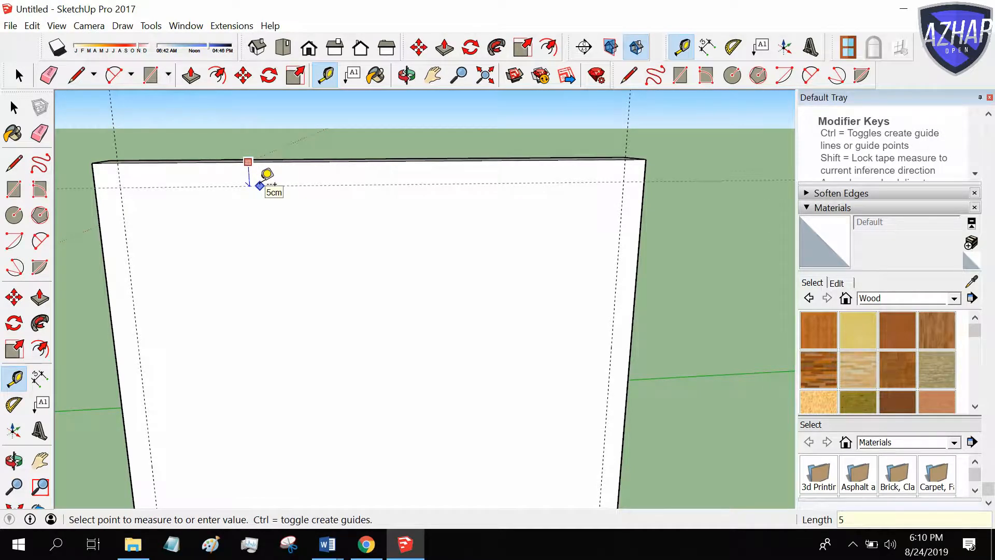
key(Return)
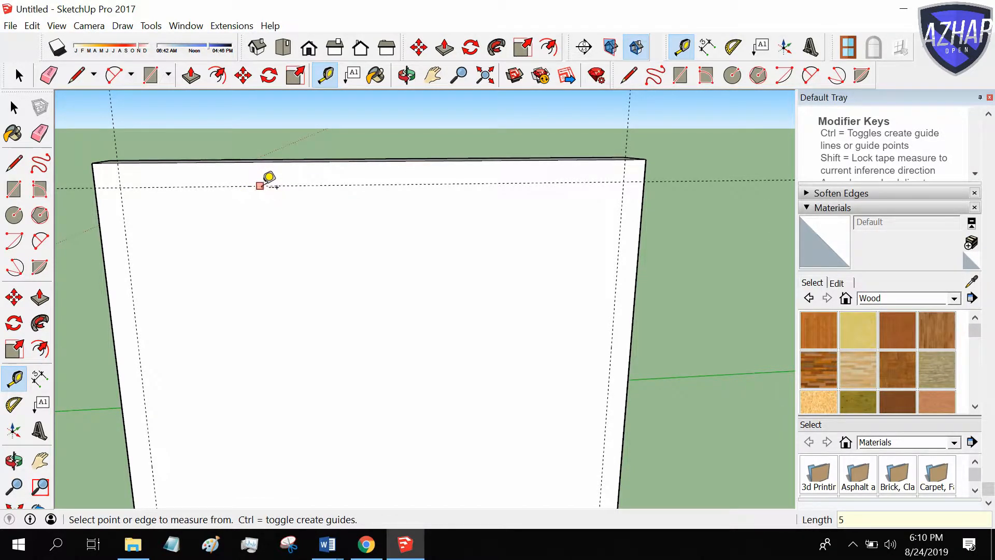
Step: Draw a vertical line on the front face from the midpoint of the top edge down to the bottom edge
scroll(268, 176, down, 3)
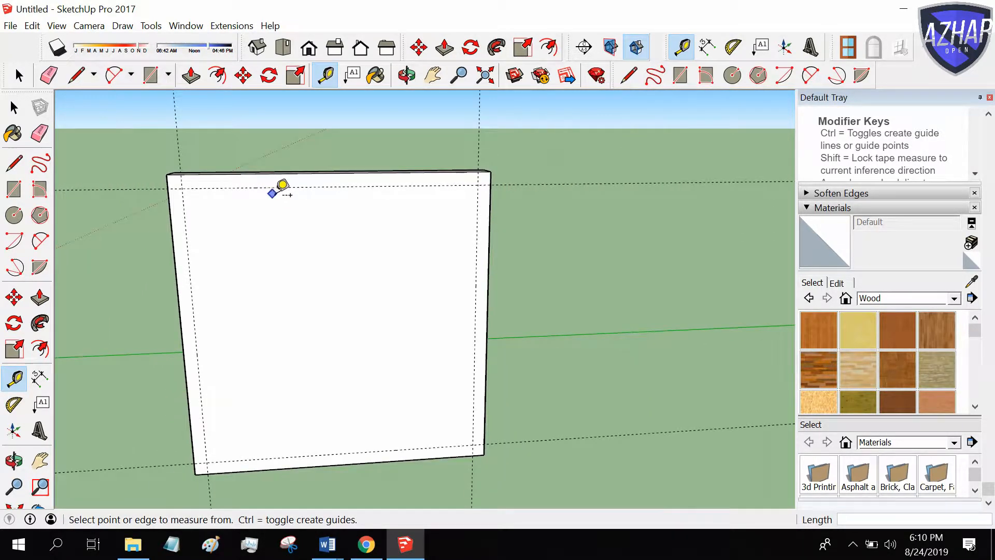
click(14, 163)
click(334, 172)
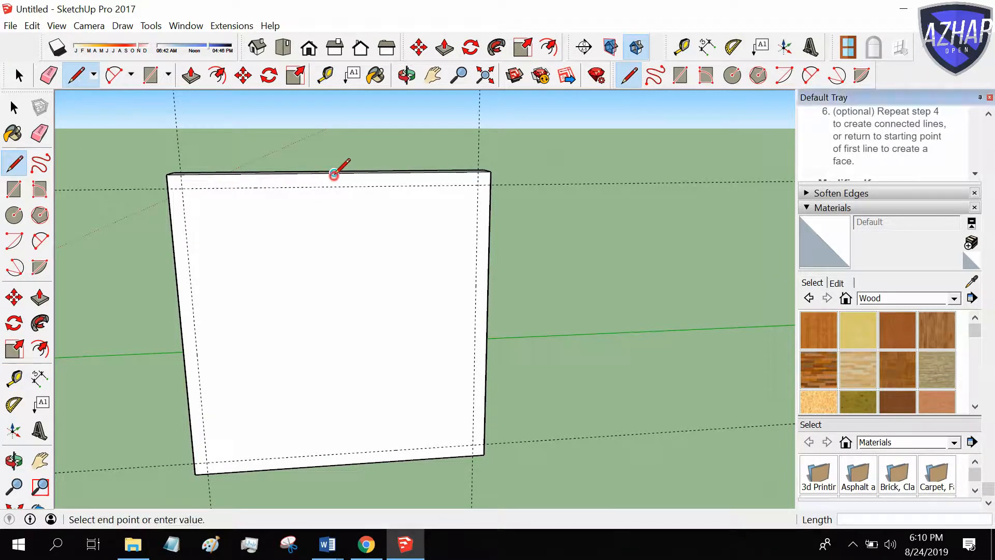
click(344, 463)
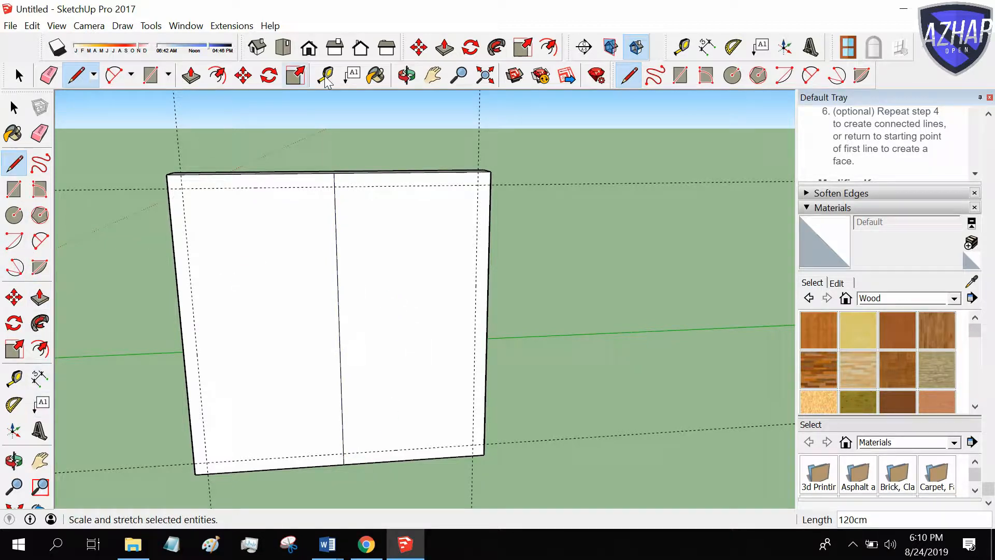
Step: Add vertical guides 2 cm to either side of the front face's centre line
click(13, 379)
click(338, 306)
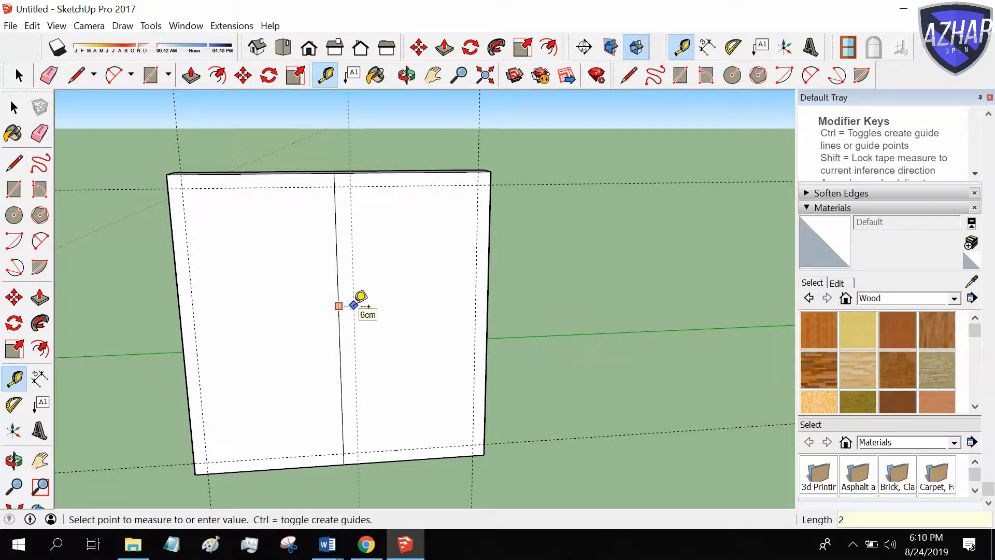
key(Return)
scroll(360, 297, up, 2)
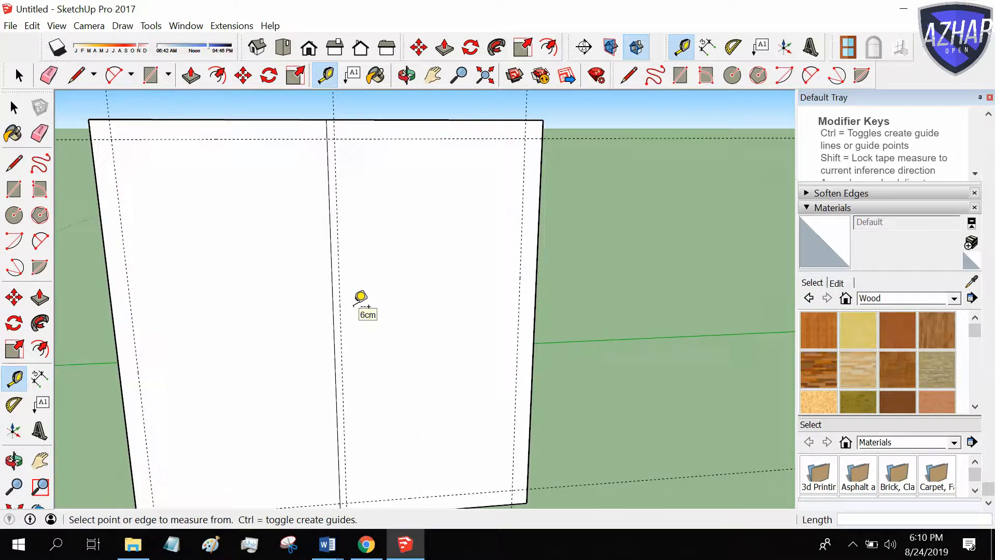
click(332, 291)
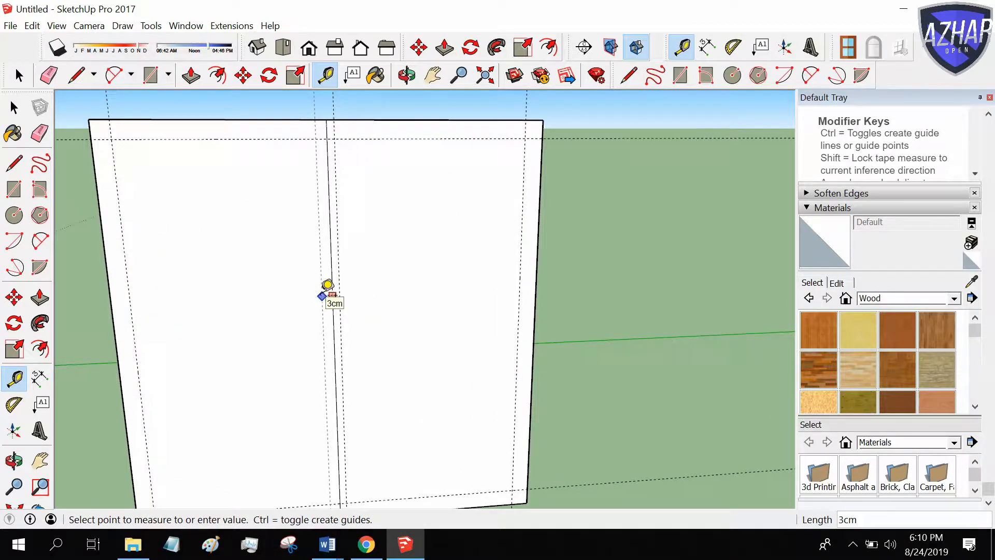
key(Return)
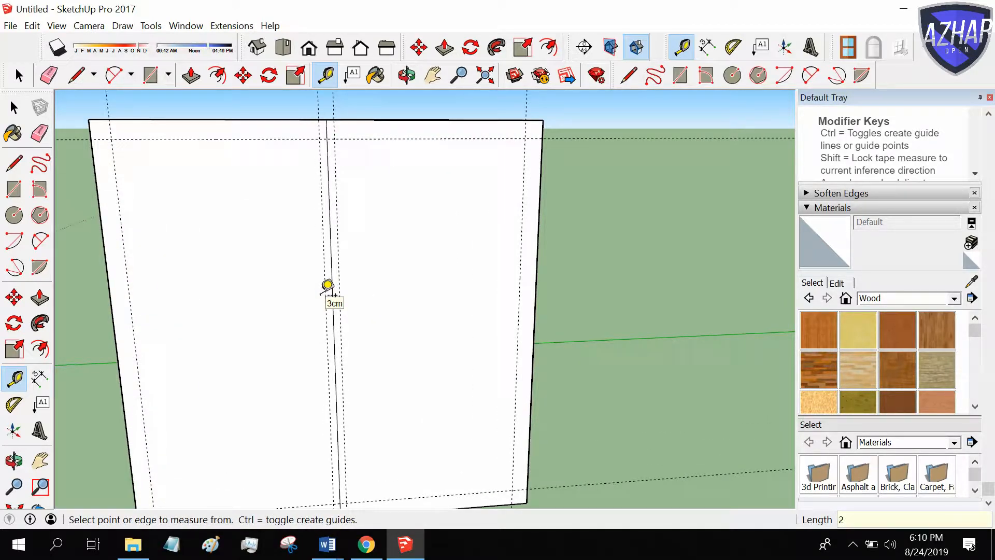
Step: Draw a rectangle about 110 by 53 cm on the left half of the front face, snapped to the guide intersections
scroll(327, 285, down, 3)
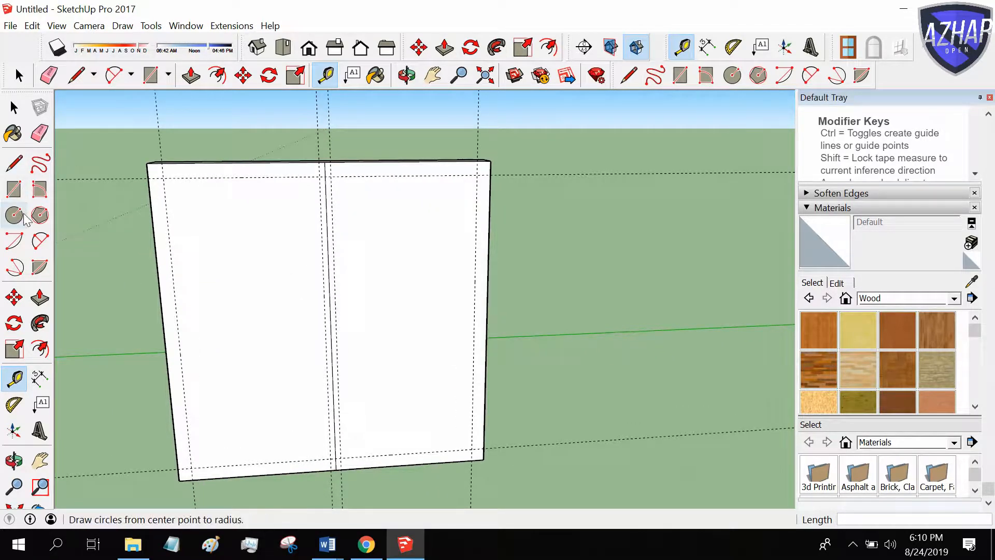
click(16, 192)
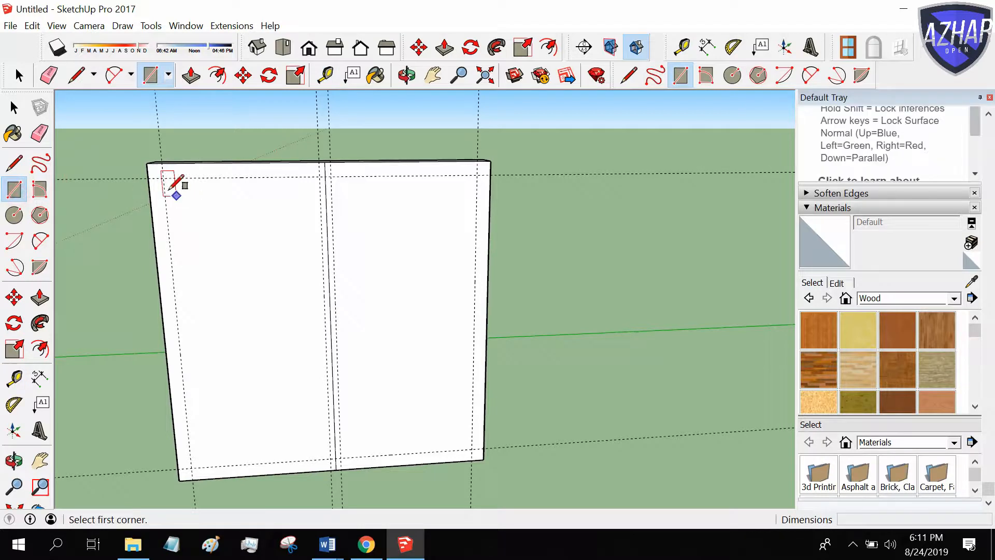
click(164, 177)
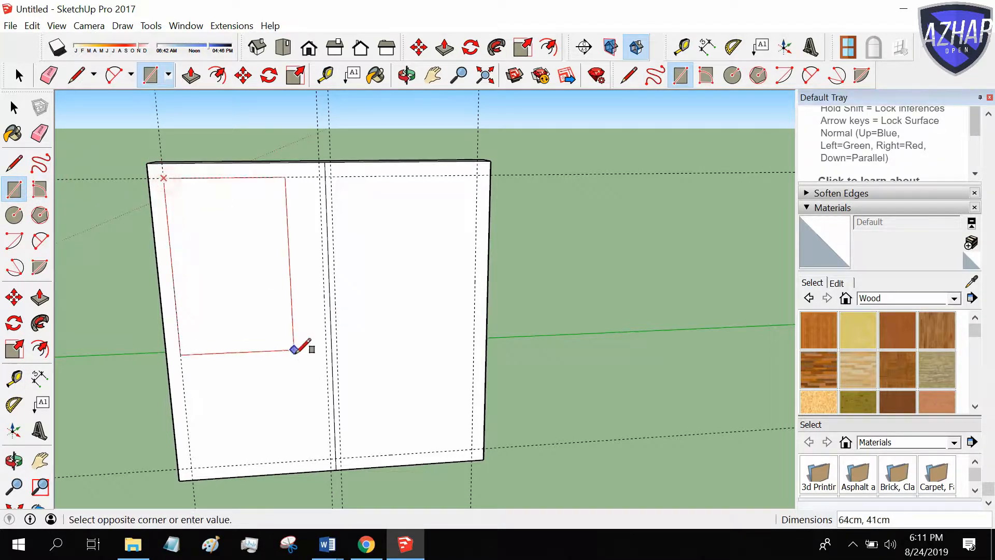
click(332, 458)
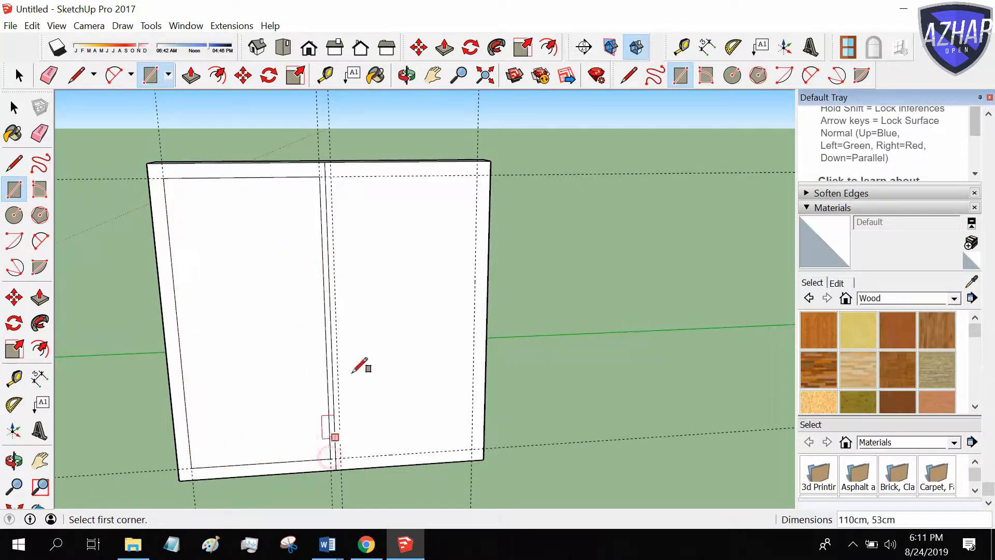
Step: Draw a matching rectangle of about 110 by 53 cm on the right half and offset both rectangles 1 cm inward
click(330, 176)
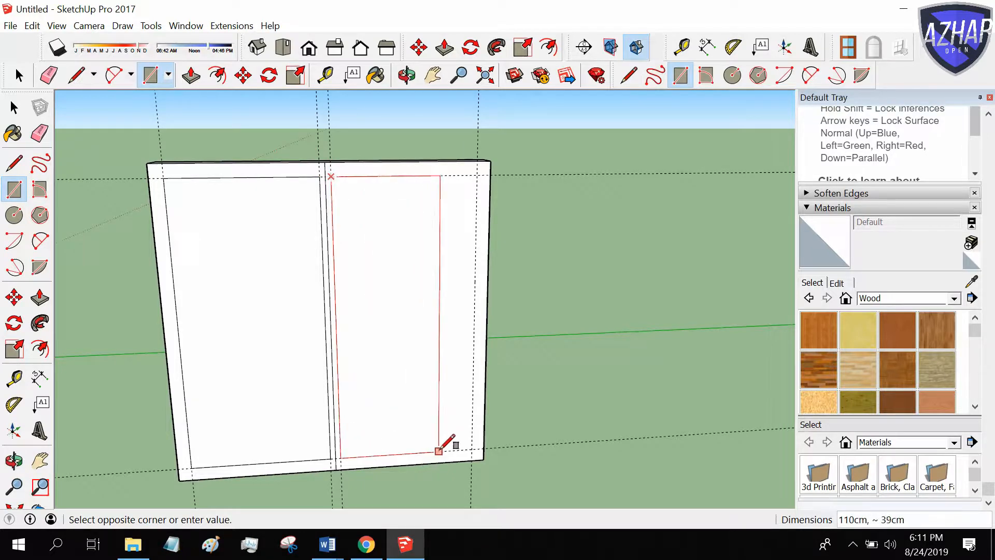
click(472, 448)
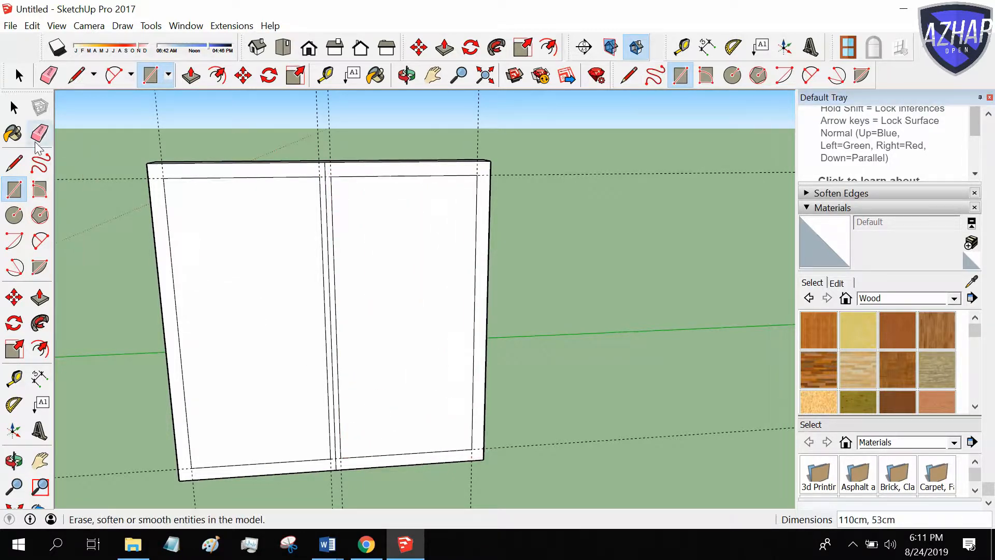
click(217, 76)
click(231, 176)
text(1)
key(Return)
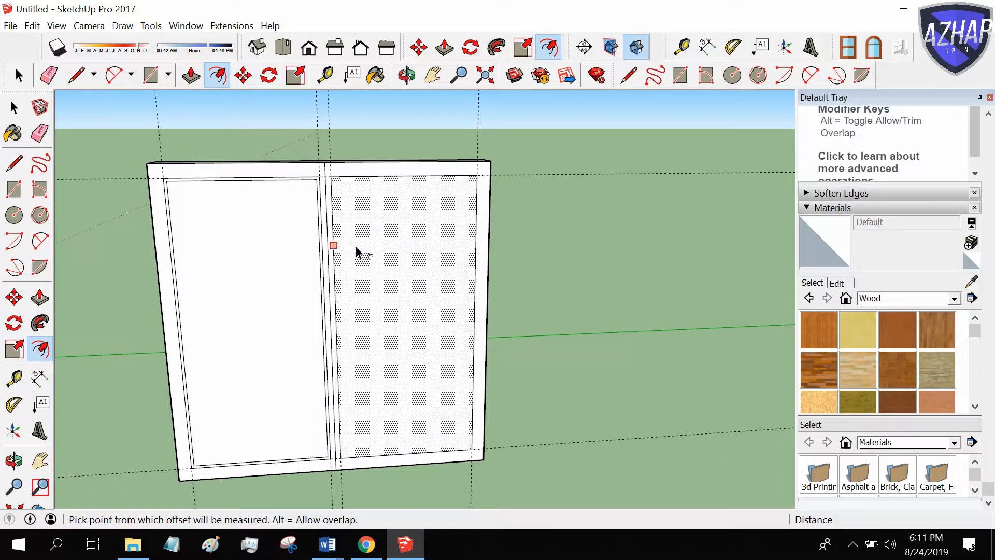
click(334, 245)
click(350, 233)
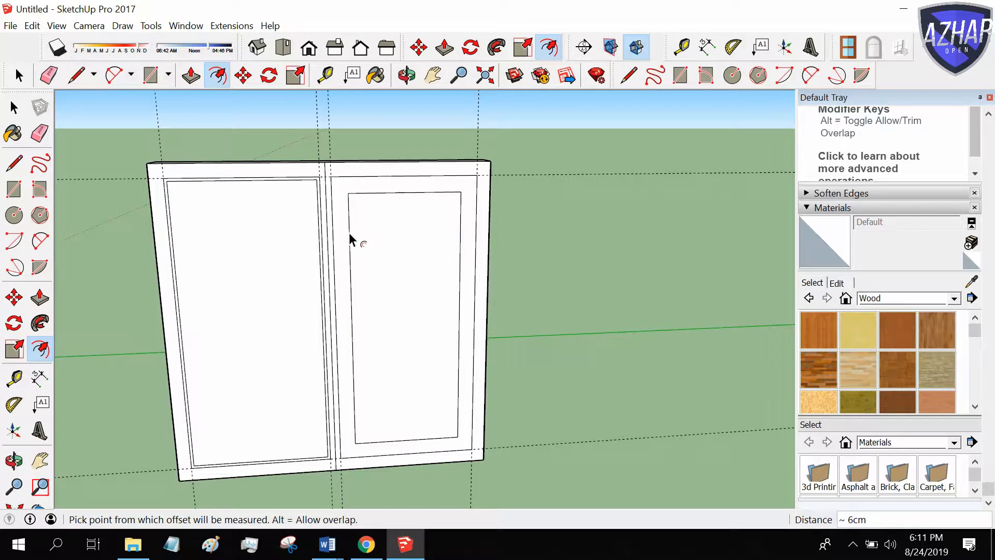
key(Return)
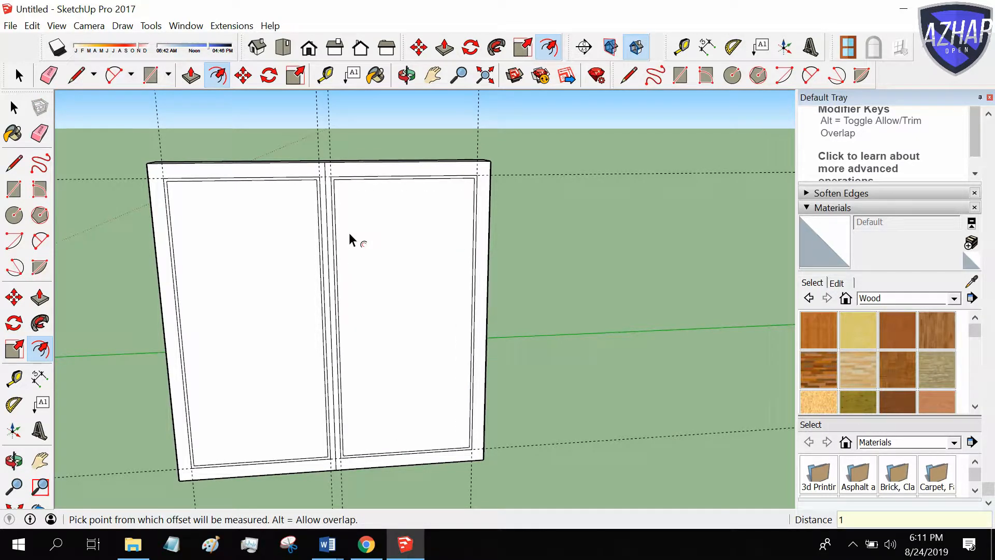
Step: Copy the outer top and left edges of the left rectangle about 172 cm along the green axis, clear of the frame
click(23, 106)
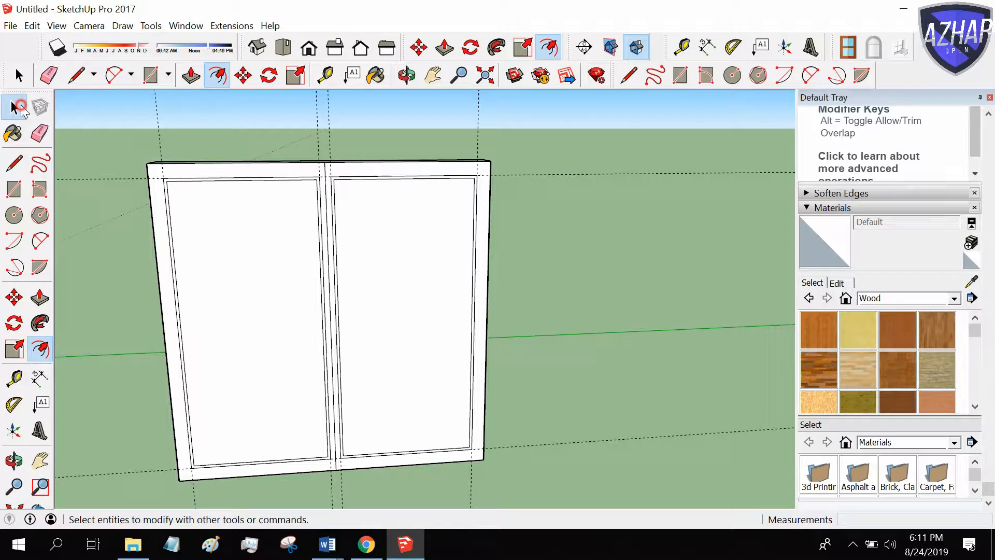
click(169, 179)
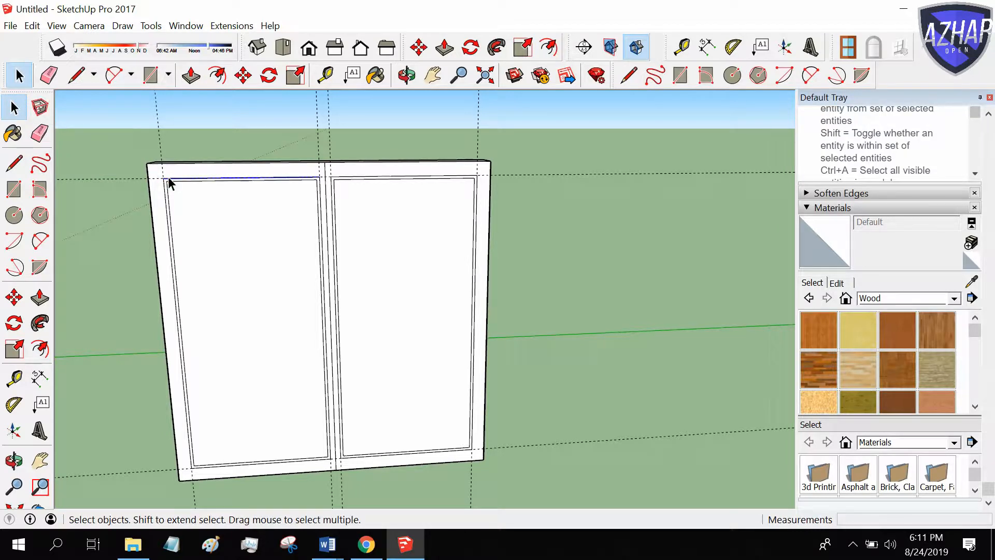
ctrl+click(165, 191)
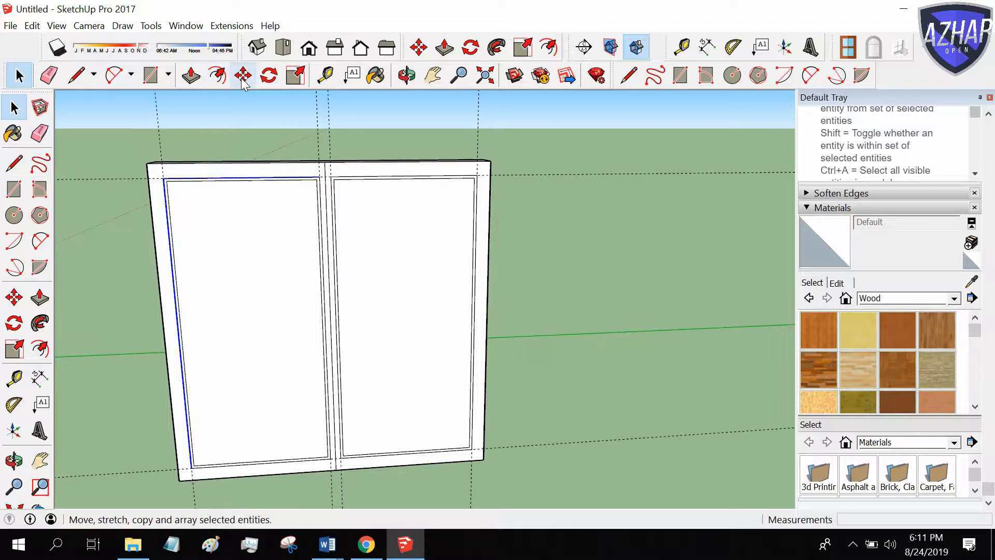
click(243, 77)
click(187, 178)
key(ctrl)
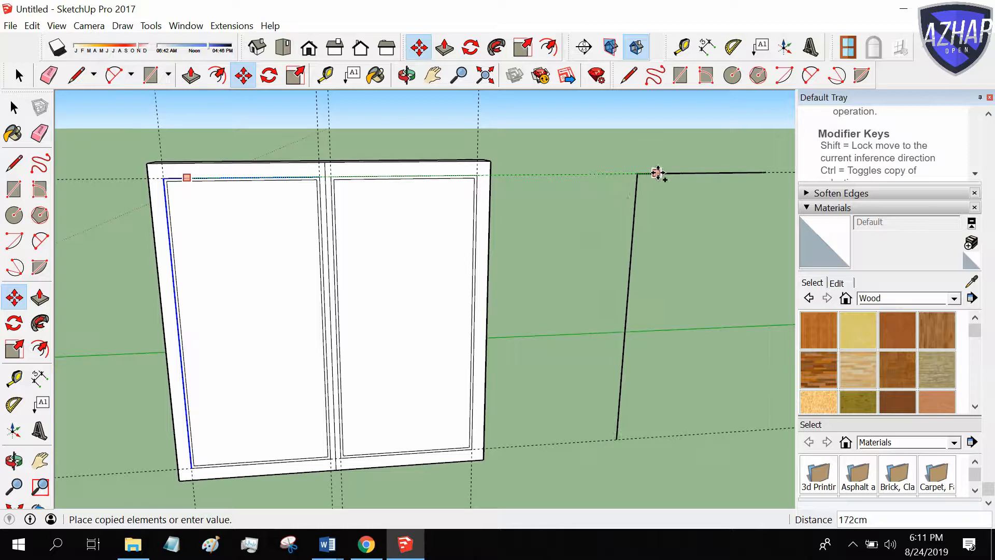
click(657, 172)
click(14, 108)
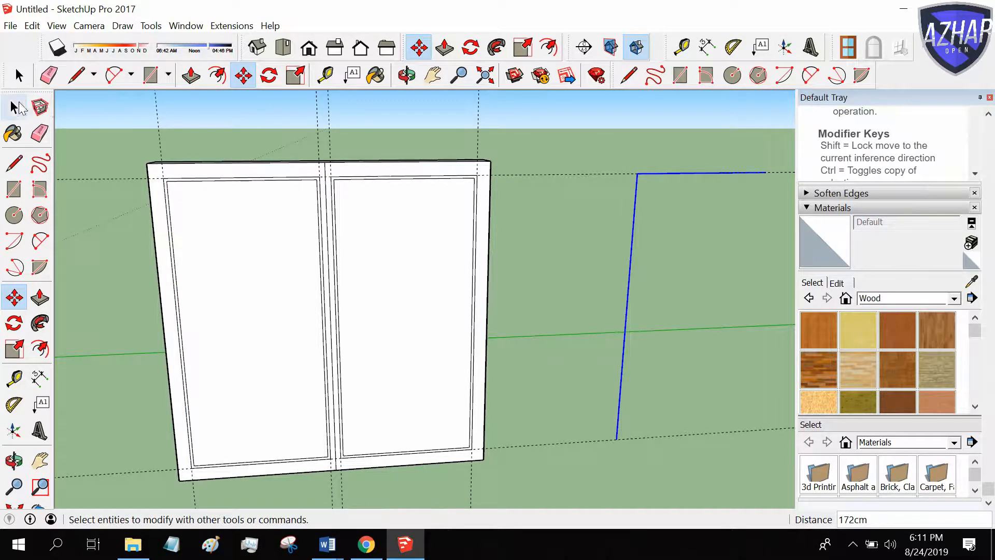
click(72, 125)
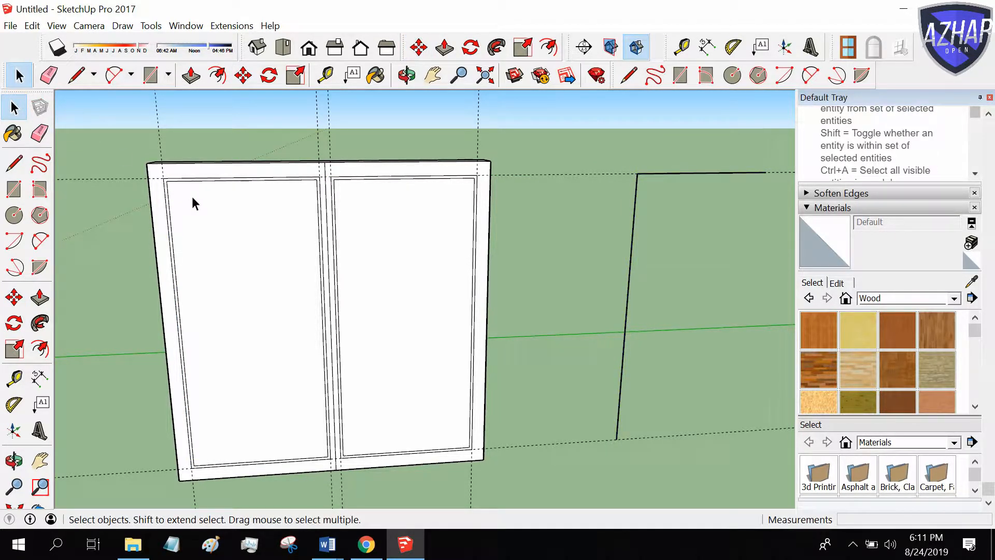
Step: Push the two inner rectangle faces back 12 cm to cut both openings through the frame
click(191, 75)
drag(227, 254, 222, 206)
drag(409, 272, 379, 224)
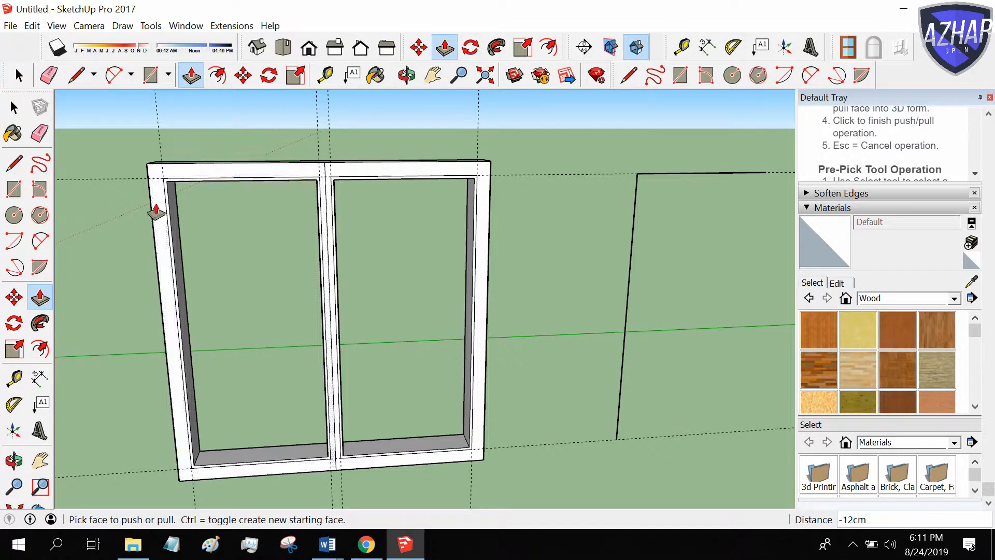
Step: Push the narrow rim around the left opening back 3 cm
drag(185, 187, 185, 186)
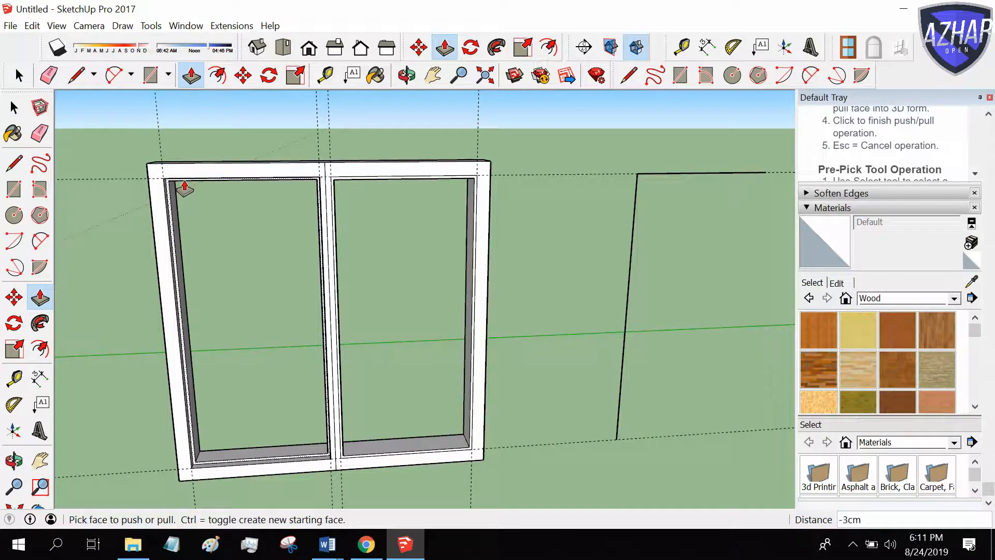
text(3)
key(Return)
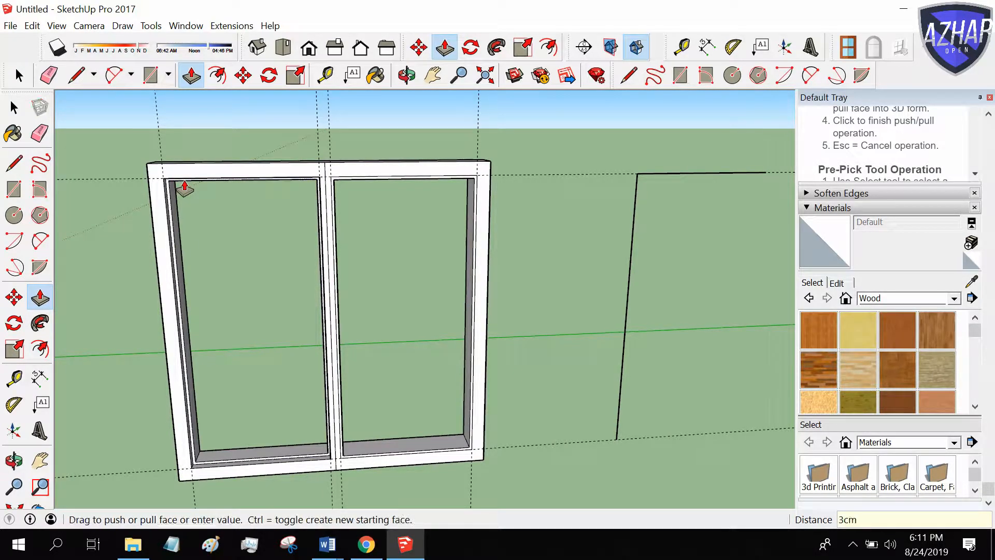
Step: Push the narrow rim around the right opening back 3 cm to match the left one
scroll(311, 208, up, 3)
mouse_move(342, 184)
mouse_down()
mouse_move(325, 180)
mouse_move(337, 179)
mouse_up()
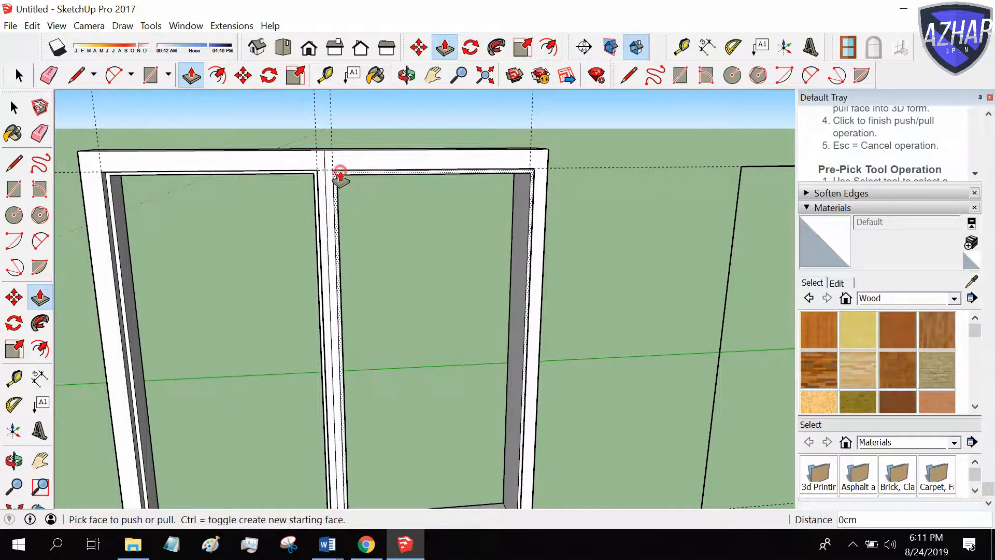
scroll(340, 182, up, 3)
middle_drag(340, 183, 271, 218)
drag(349, 174, 382, 182)
click(382, 182)
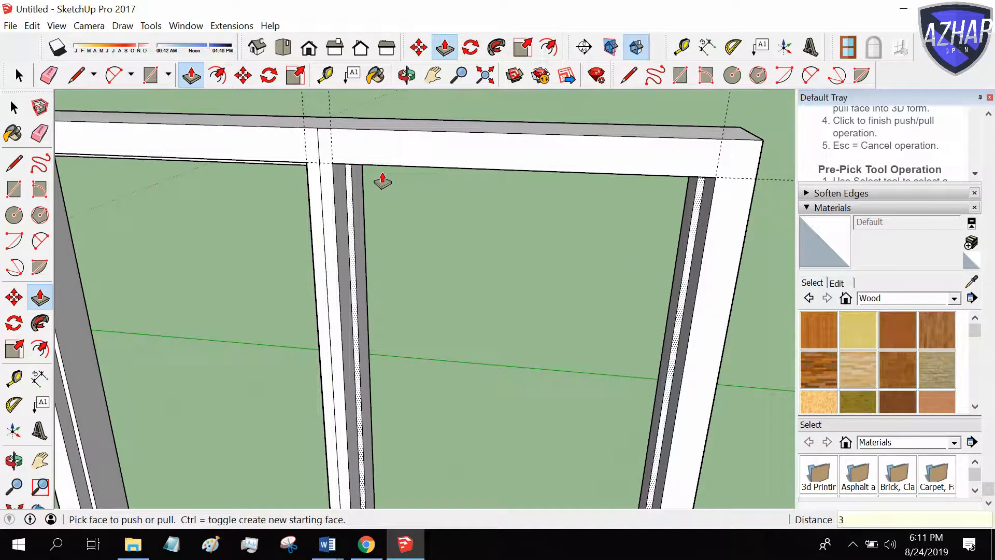
key(Return)
Step: Inspect the recessed rim of the right opening up close, and the whole frame from the front
middle_drag(382, 181, 231, 191)
scroll(386, 184, up, 5)
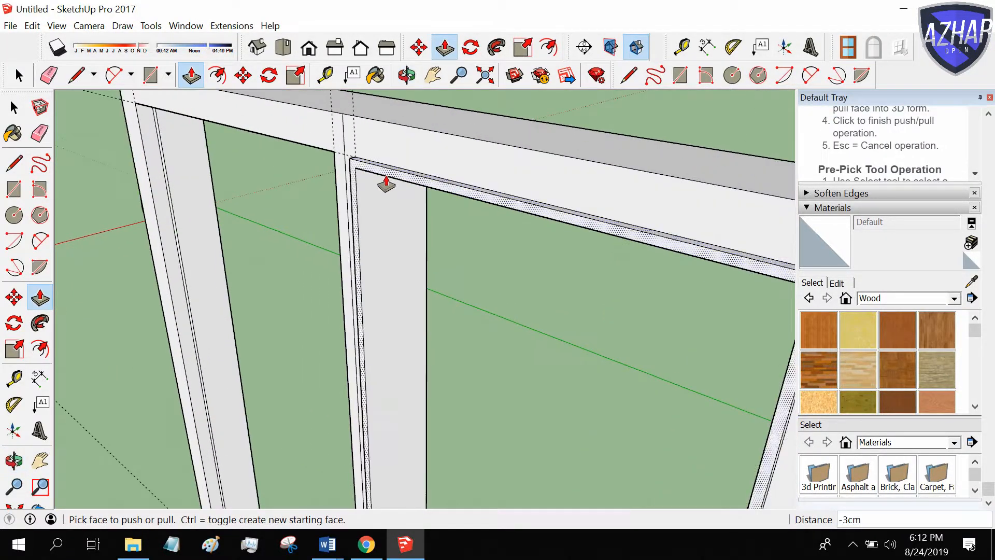
scroll(386, 184, up, 2)
click(348, 164)
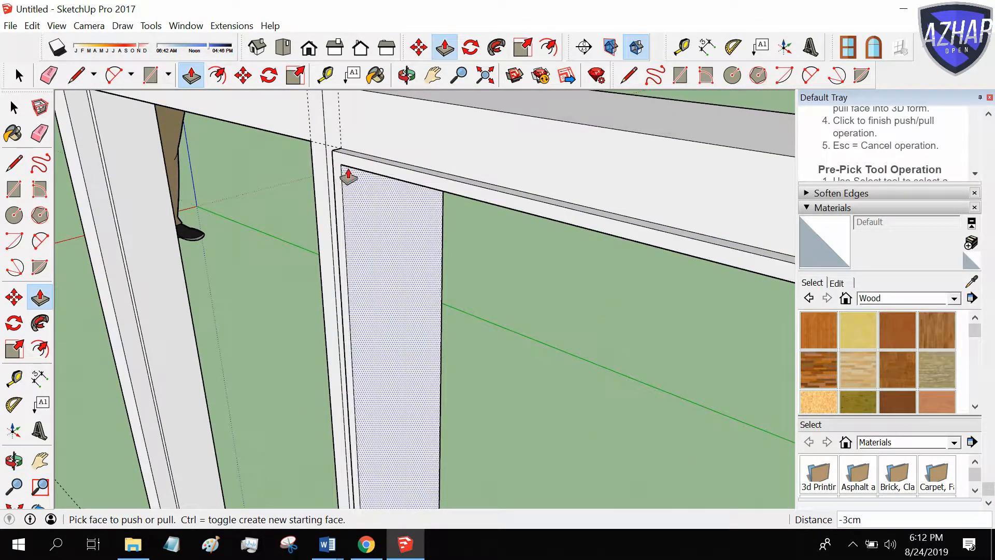
click(379, 168)
scroll(337, 235, down, 2)
middle_drag(338, 235, 582, 236)
scroll(419, 218, down, 5)
scroll(580, 280, down, 2)
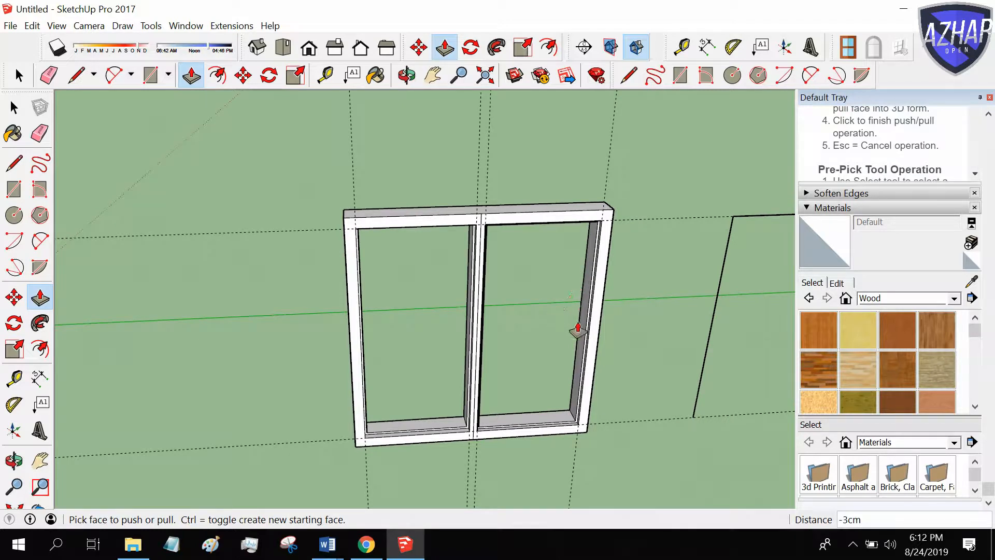
Step: Choose the Wood Bamboo material and paint the front face and recessed rim of the frame's left half
click(953, 297)
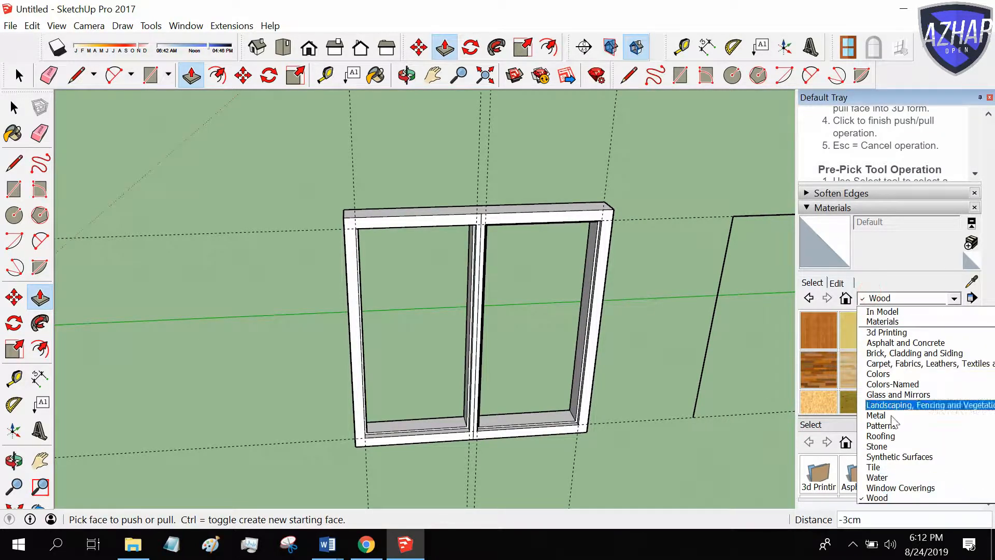
click(905, 498)
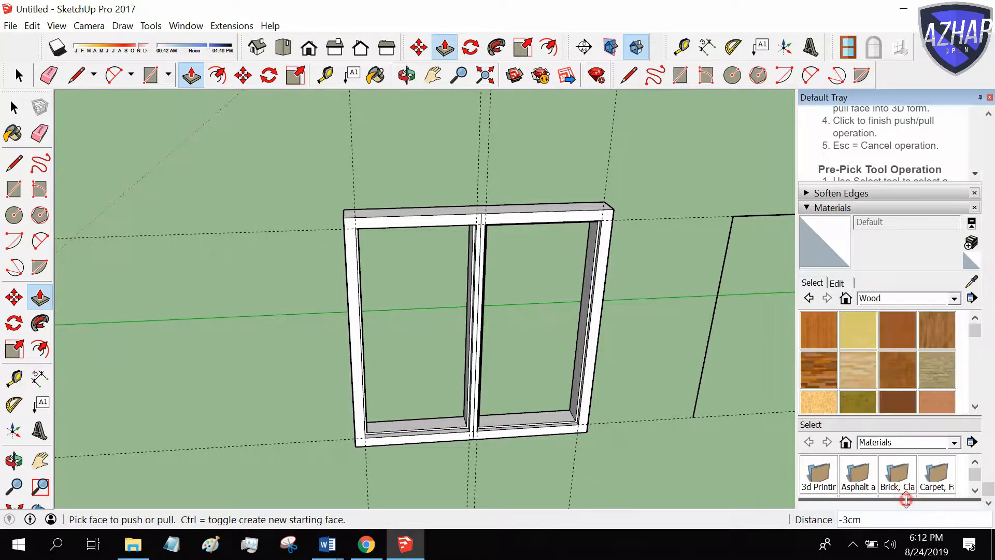
click(817, 317)
scroll(481, 282, up, 2)
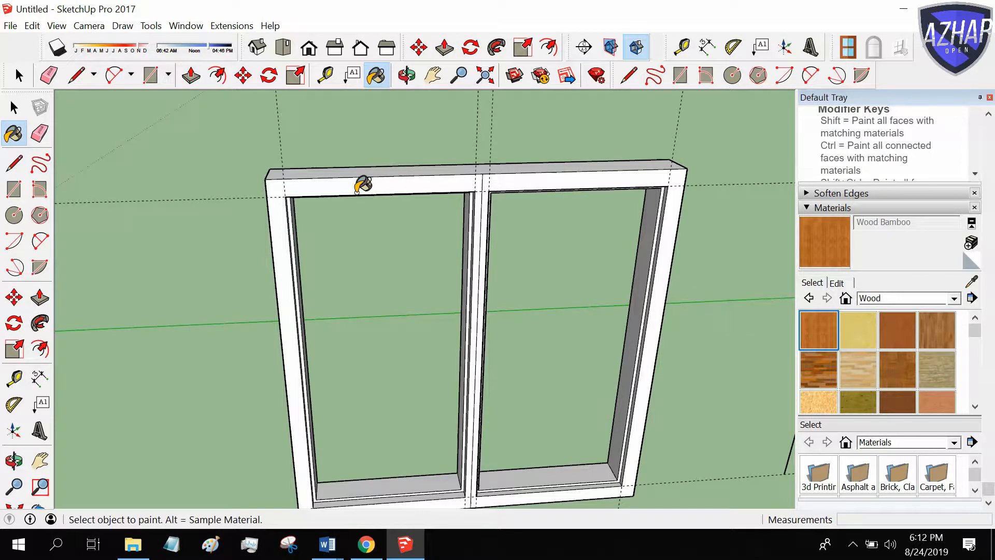
click(363, 184)
click(293, 208)
Step: Paint the left jamb's inner face and recess side with Wood Bamboo
middle_drag(322, 229, 283, 245)
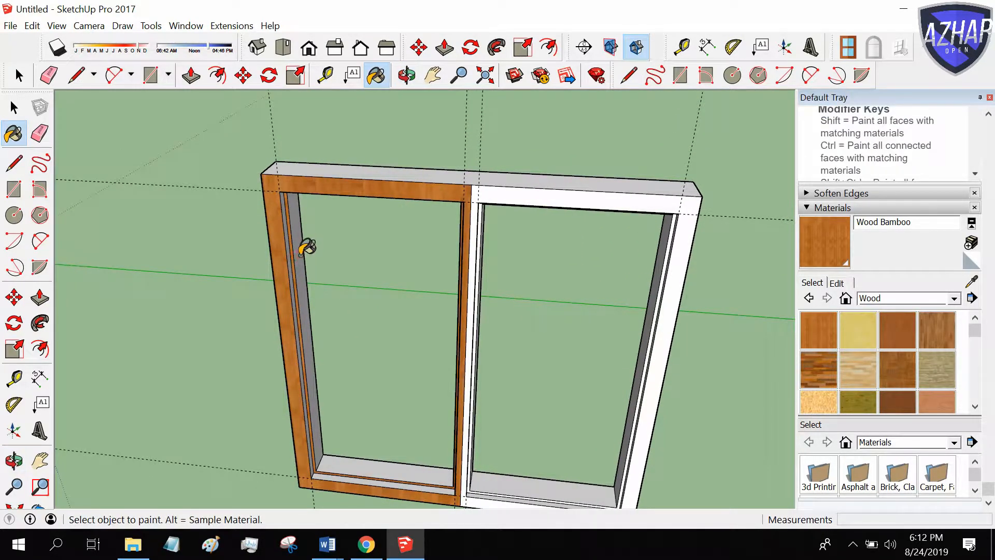
click(297, 251)
middle_drag(295, 257, 340, 240)
scroll(283, 243, up, 5)
click(258, 239)
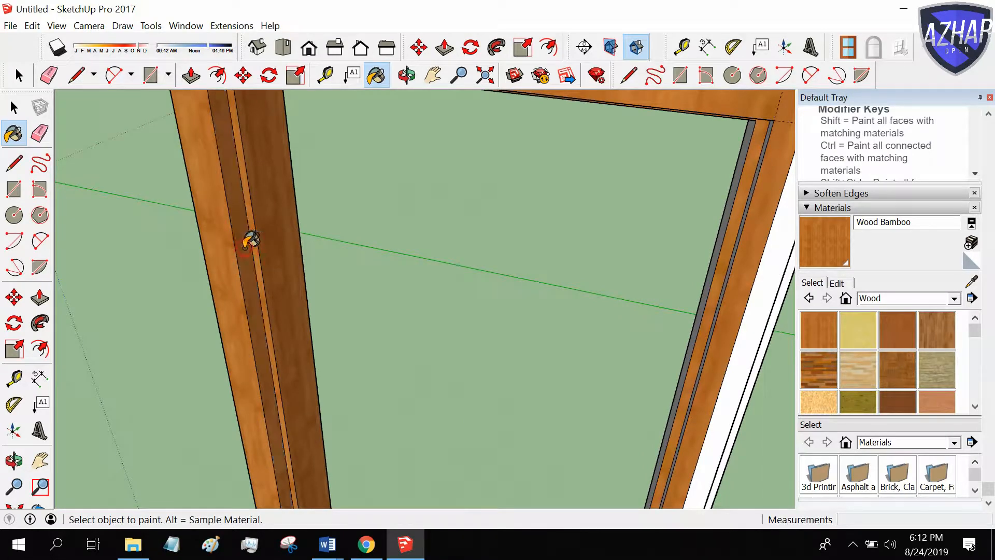
Step: Paint the front face and recessed rim of the frame's right half with Wood Bamboo
scroll(253, 237, down, 4)
click(539, 322)
click(545, 318)
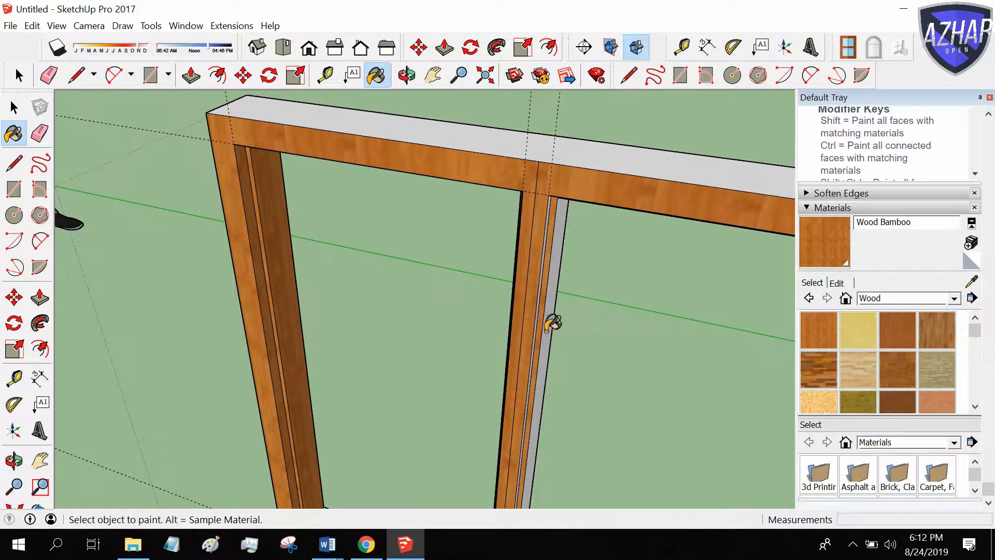
Step: Paint the centre post's faces toward the right opening and the frame's top face with Wood Bamboo
mouse_move(552, 334)
middle_down()
mouse_move(476, 345)
mouse_move(507, 332)
middle_up()
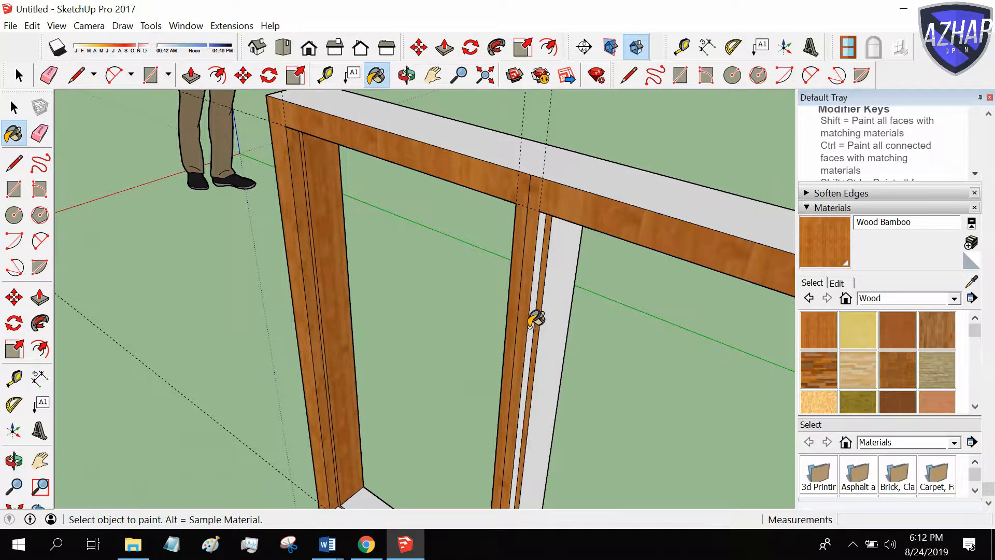
click(530, 329)
click(551, 328)
click(542, 161)
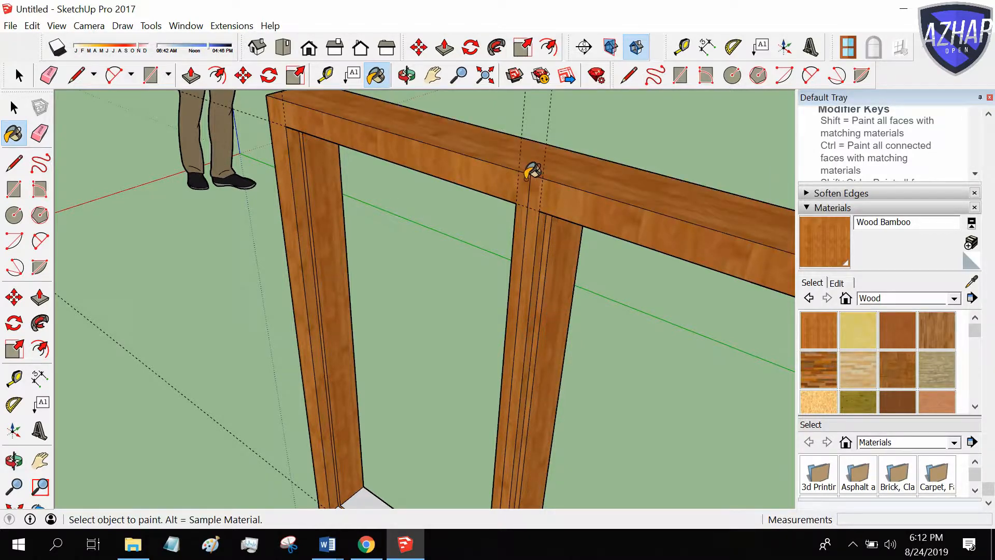
Step: Paint the sill faces at the bottom of both openings with Wood Bamboo
scroll(513, 192, down, 5)
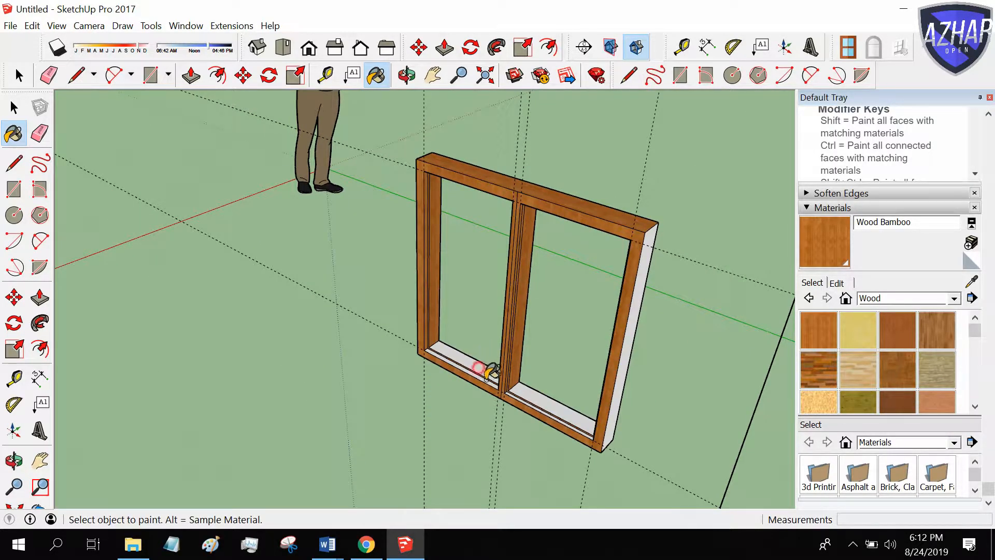
click(486, 380)
click(521, 390)
click(523, 392)
Step: Paint the frame's outer right side and its back face with Wood Bamboo
scroll(562, 390, up, 3)
middle_drag(701, 382, 559, 366)
click(604, 333)
mouse_move(604, 333)
middle_down()
mouse_move(295, 318)
mouse_move(168, 347)
middle_up()
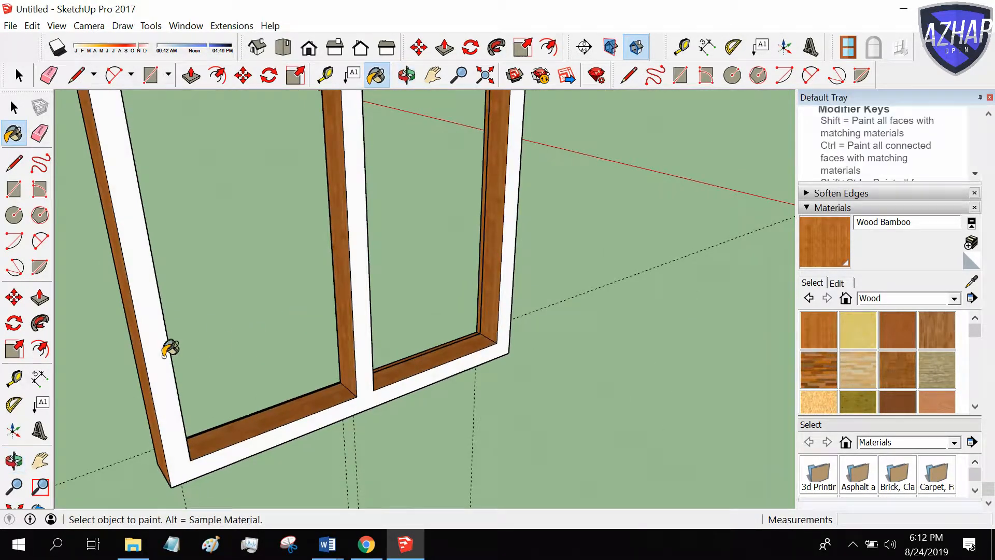
click(169, 351)
Step: Paint the right jamb's inner and recess faces and the centre post's faces toward the left opening with Wood Bamboo
scroll(300, 362, down, 5)
mouse_move(284, 324)
middle_down()
mouse_move(275, 296)
mouse_move(509, 309)
middle_up()
scroll(628, 299, down, 3)
mouse_move(623, 298)
middle_down()
mouse_move(686, 302)
mouse_move(613, 286)
mouse_move(640, 304)
mouse_move(666, 289)
middle_up()
scroll(613, 286, up, 3)
click(564, 275)
mouse_move(529, 295)
middle_down()
mouse_move(351, 333)
mouse_move(570, 317)
mouse_move(433, 301)
middle_up()
click(427, 305)
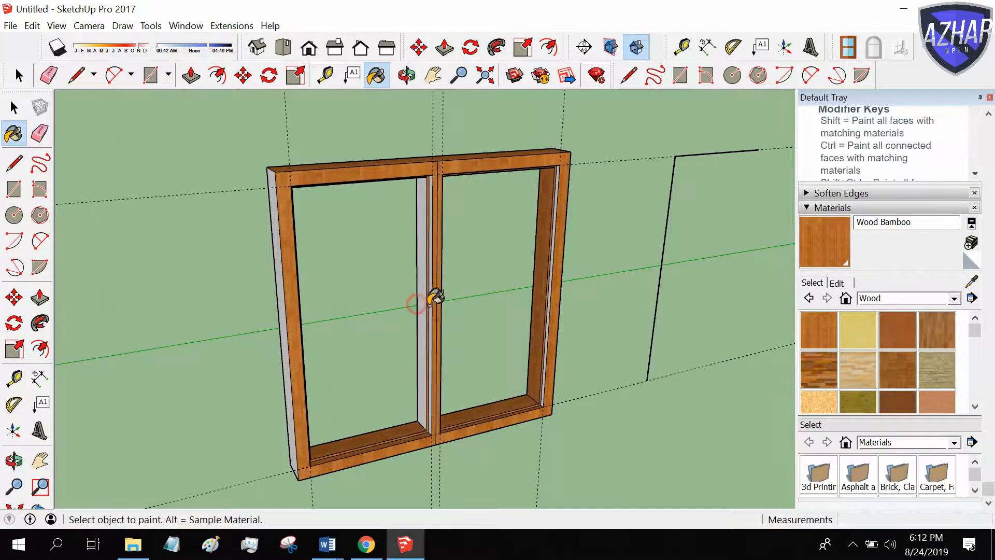
scroll(558, 276, up, 3)
click(550, 282)
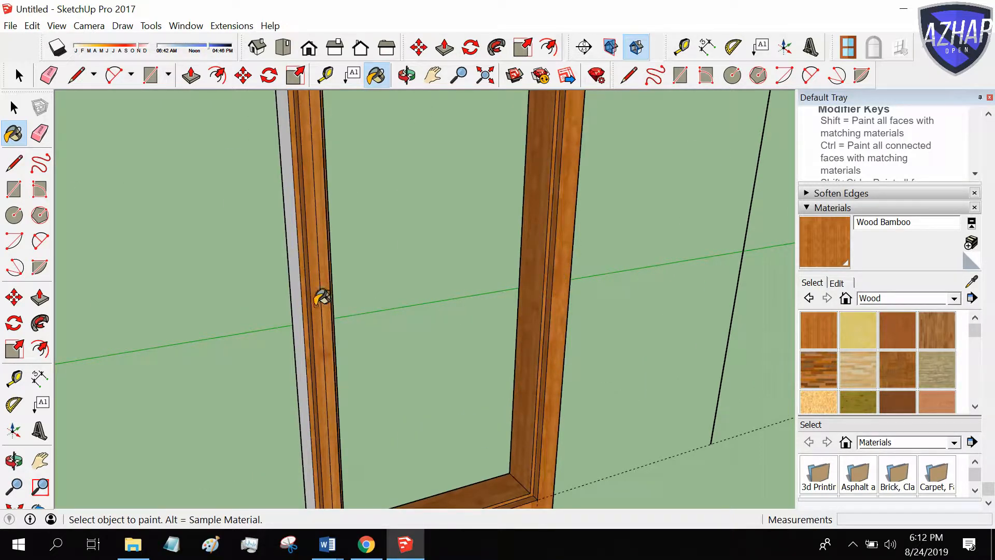
click(303, 297)
Step: Paint the frame's outer left side with Wood Bamboo
scroll(293, 295, down, 5)
mouse_move(294, 295)
middle_down()
mouse_move(355, 291)
mouse_move(166, 318)
middle_up()
click(181, 326)
scroll(454, 346, down, 3)
middle_drag(454, 346, 233, 368)
scroll(544, 315, up, 3)
scroll(551, 308, up, 1)
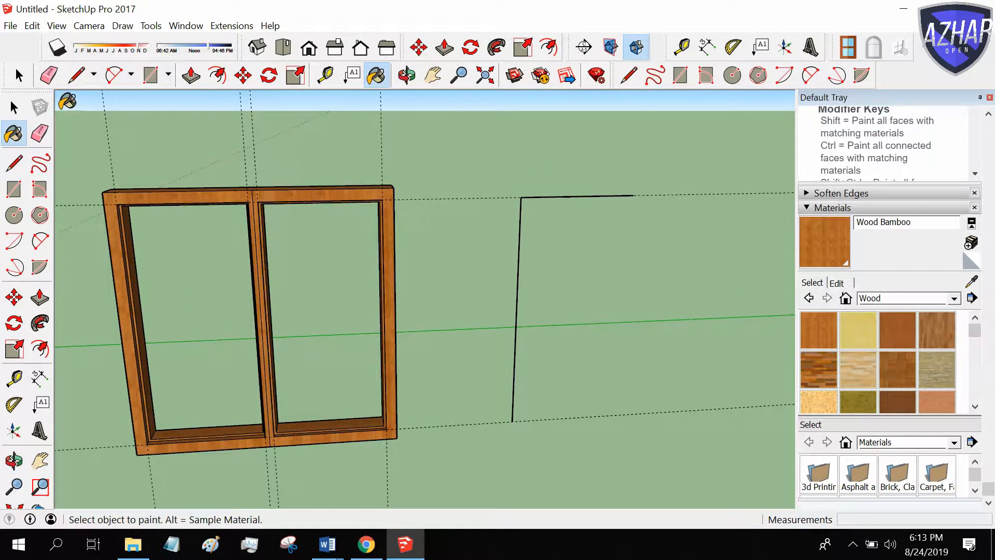
Step: Draw a rectangle between the free ends of the two copied edges beside the frame
click(148, 79)
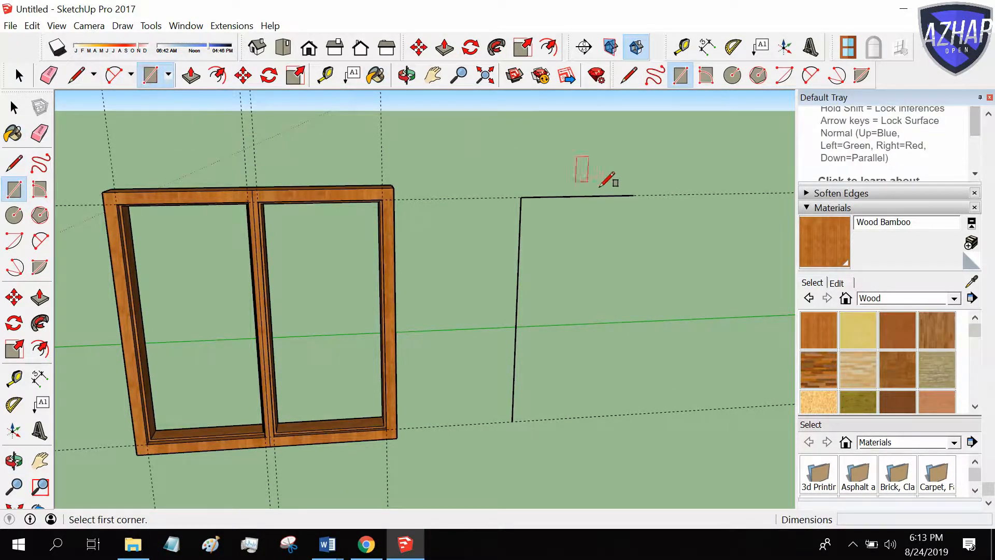
click(633, 195)
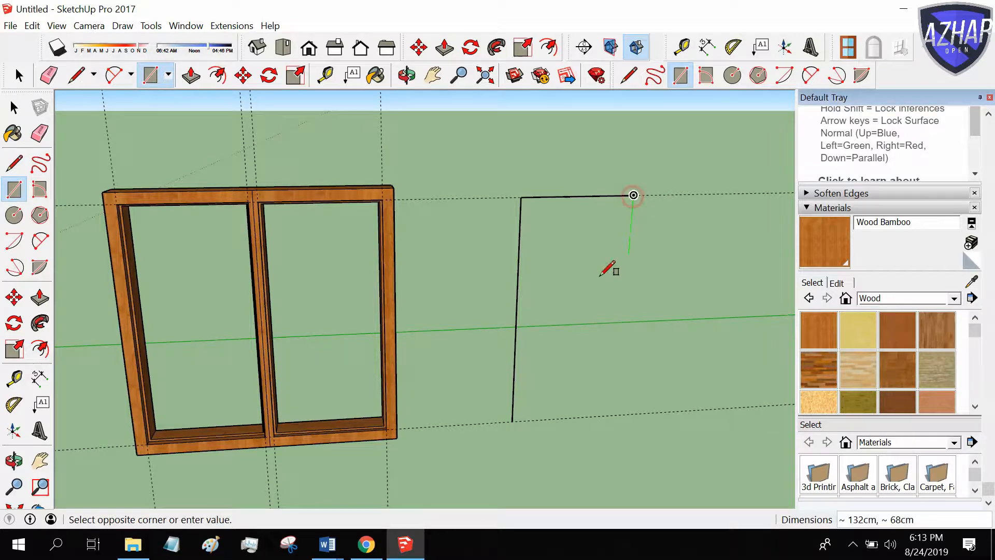
click(512, 421)
Step: Extrude the new rectangle beside the frame 3 cm with Push/Pull
middle_drag(688, 333, 651, 328)
scroll(658, 326, up, 3)
click(40, 298)
click(544, 340)
click(547, 347)
click(547, 348)
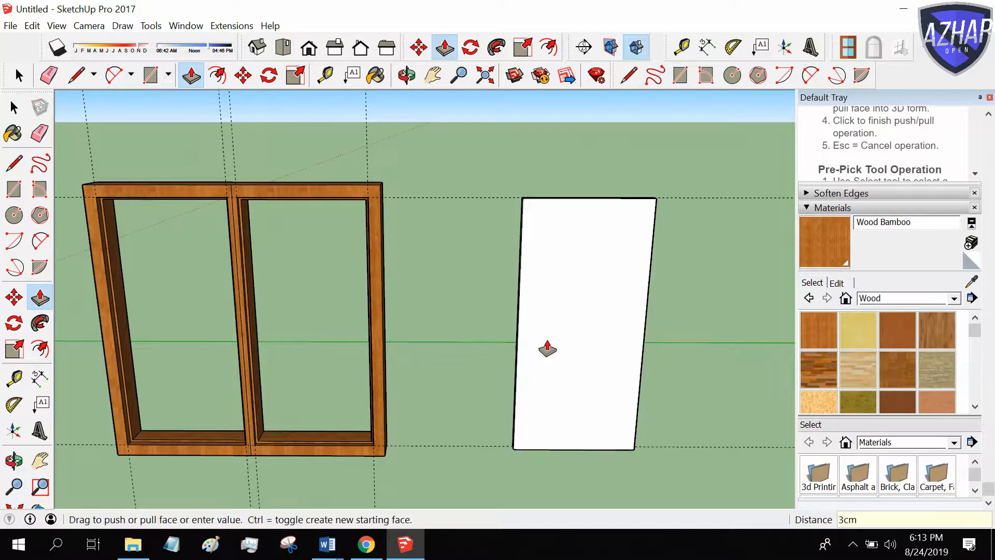
Step: Offset the outline of the separate panel's front face 6 cm inward
click(217, 75)
click(588, 198)
click(588, 228)
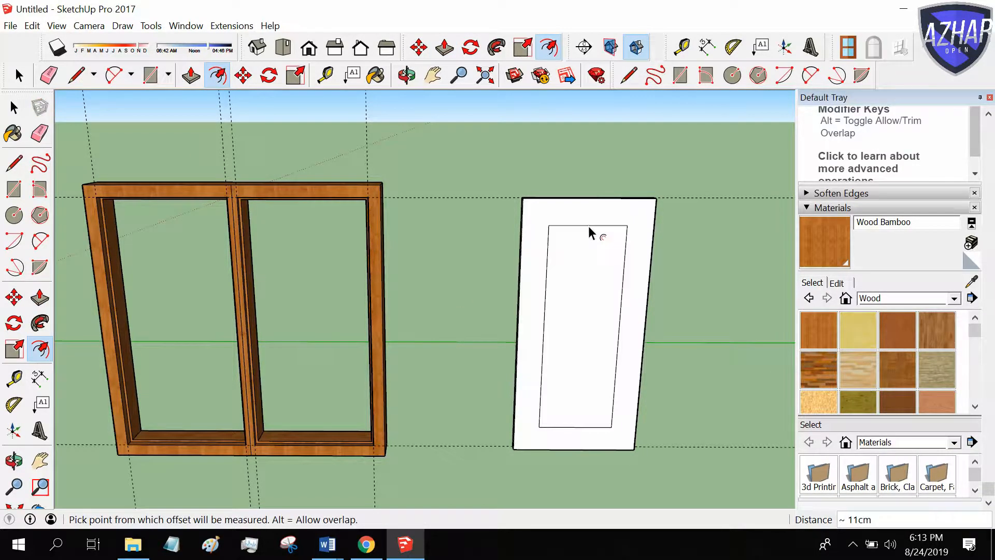
key(Return)
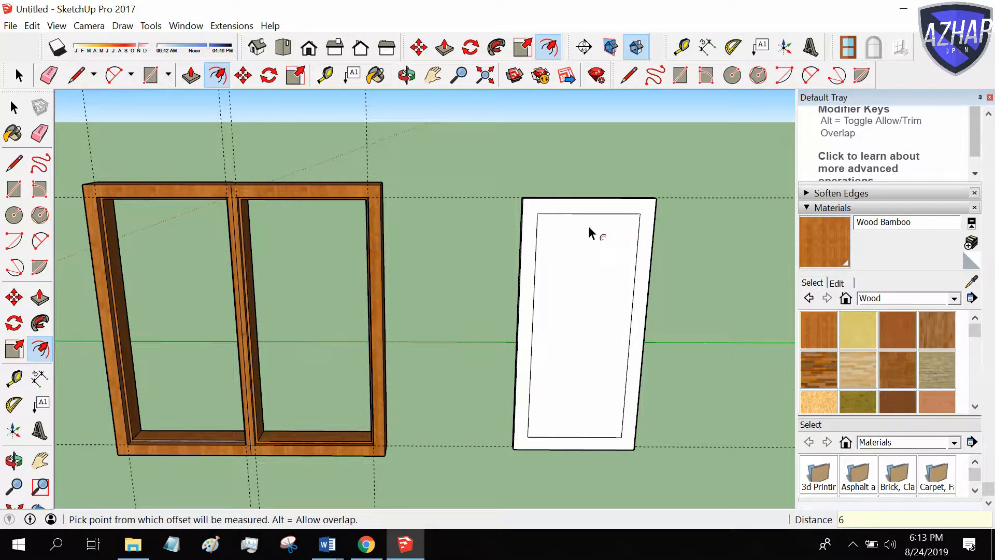
Step: Push the panel's inner face back 3 cm to cut the sash's glass opening through
click(191, 76)
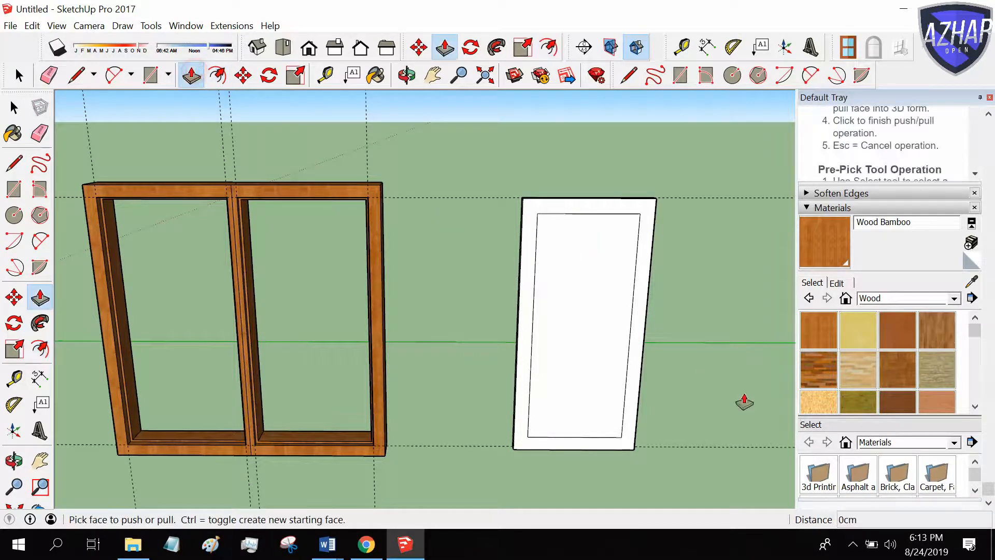
click(583, 325)
click(576, 294)
Step: Paint the sash's front face and the inner faces around its opening with Wood Bamboo
scroll(576, 294, down, 3)
middle_drag(577, 293, 661, 300)
scroll(661, 302, up, 2)
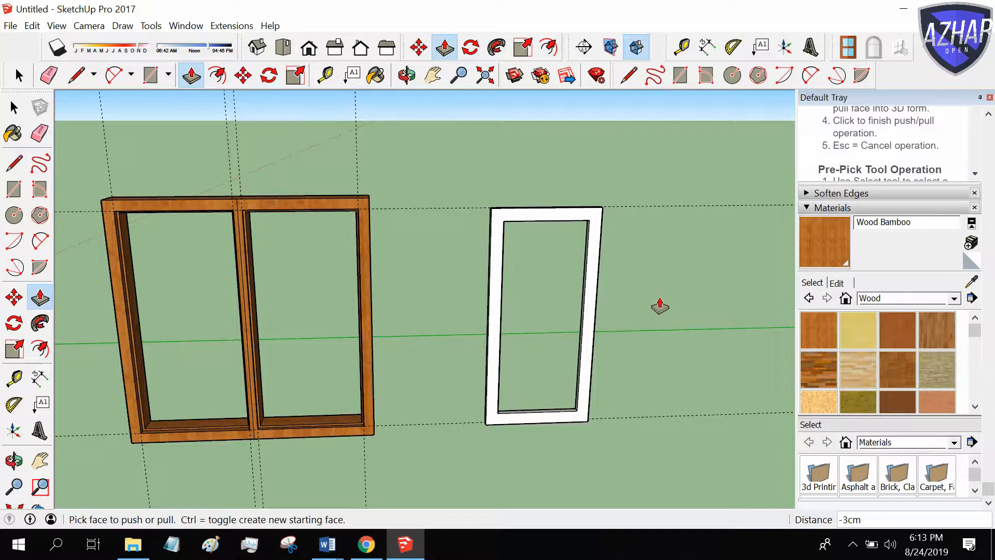
scroll(560, 343, up, 2)
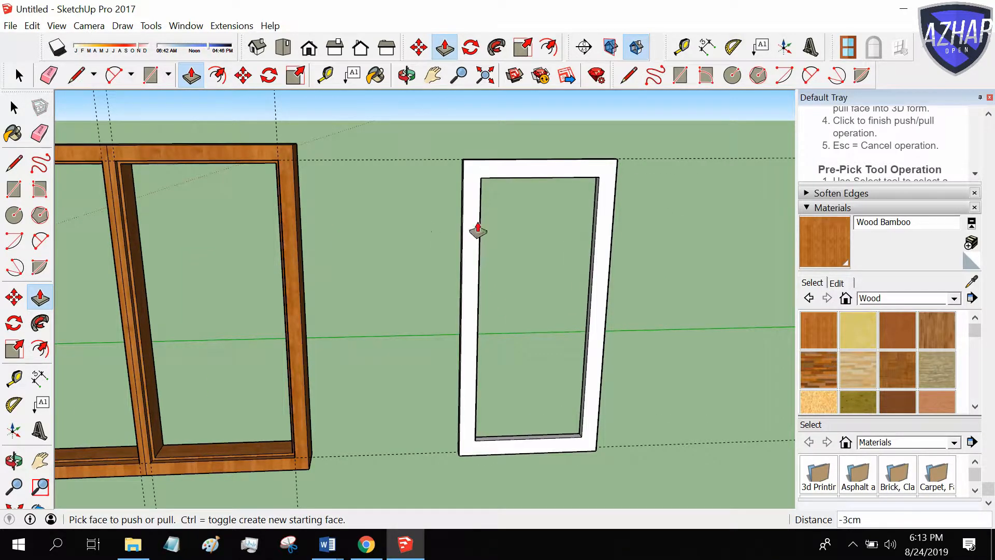
click(828, 319)
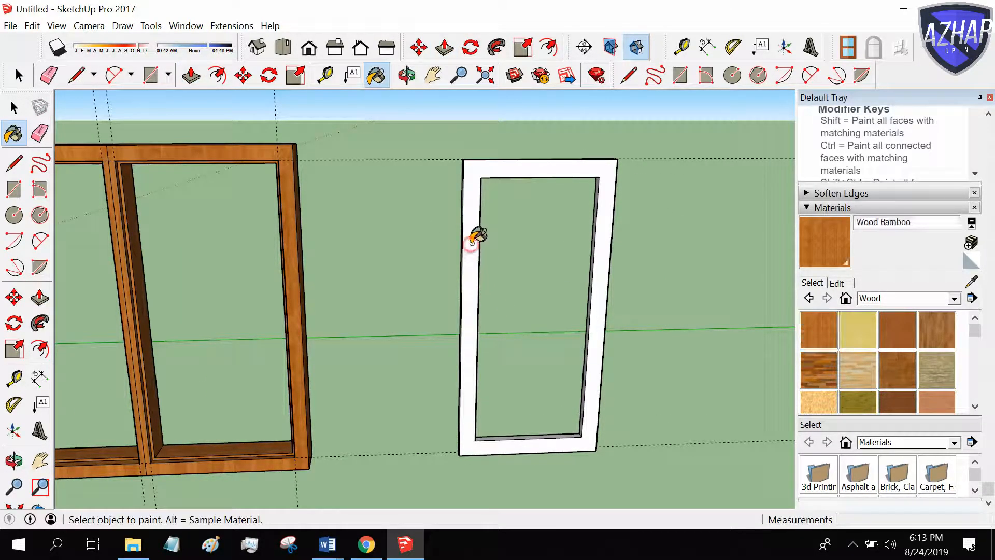
click(471, 243)
mouse_move(462, 237)
middle_down()
mouse_move(571, 238)
mouse_move(464, 251)
middle_up()
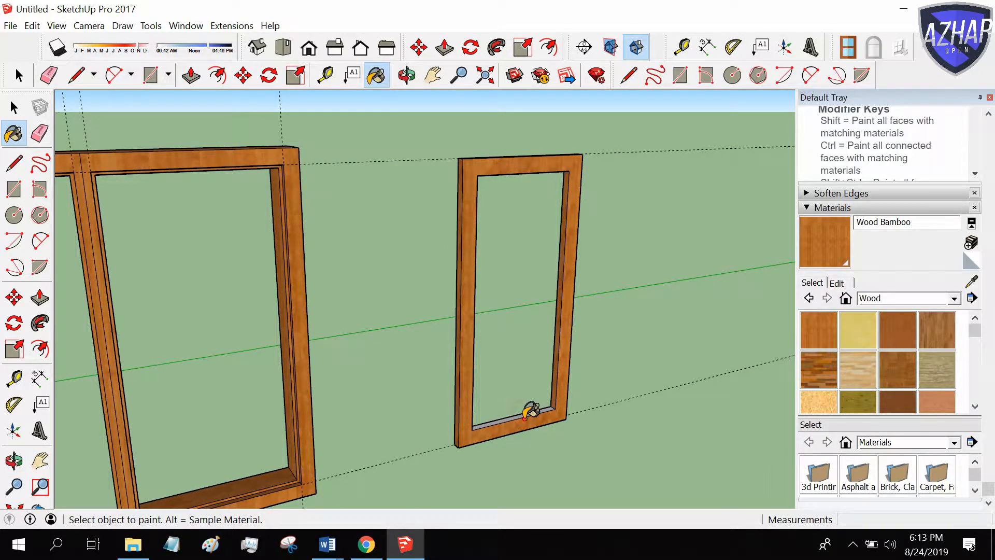
scroll(532, 406, up, 2)
mouse_move(628, 367)
middle_down()
mouse_move(409, 407)
mouse_move(328, 340)
middle_up()
click(363, 333)
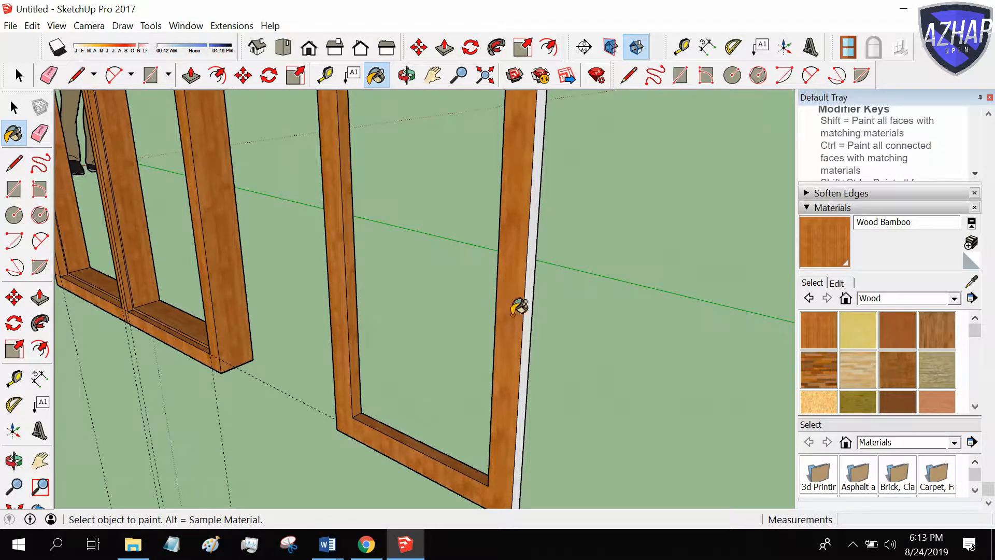
Step: Paint the sash's outer side, top and back faces with Wood Bamboo
click(528, 317)
mouse_move(464, 295)
middle_down()
mouse_move(492, 302)
mouse_move(608, 231)
mouse_move(500, 310)
middle_up()
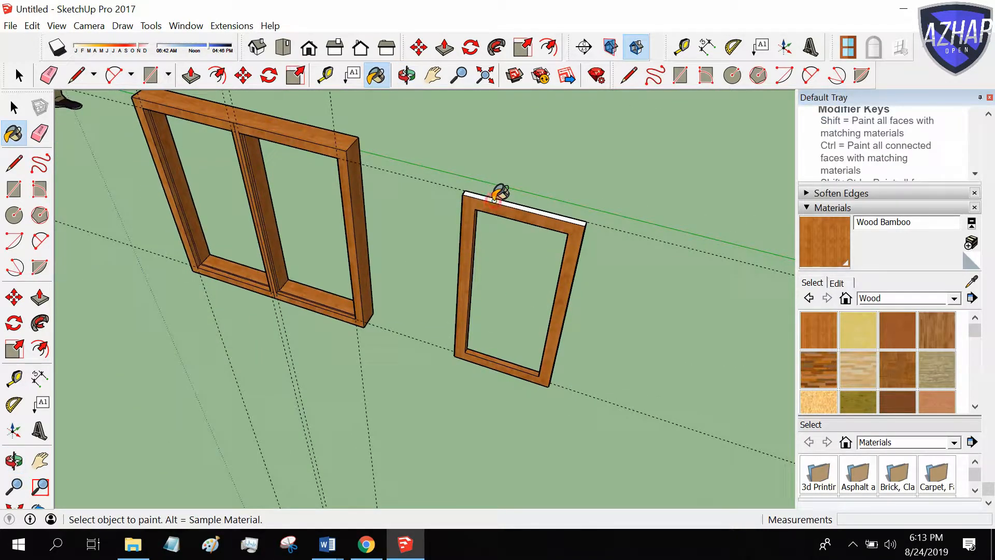
mouse_move(644, 242)
middle_down()
mouse_move(402, 257)
mouse_move(264, 233)
mouse_move(437, 233)
middle_up()
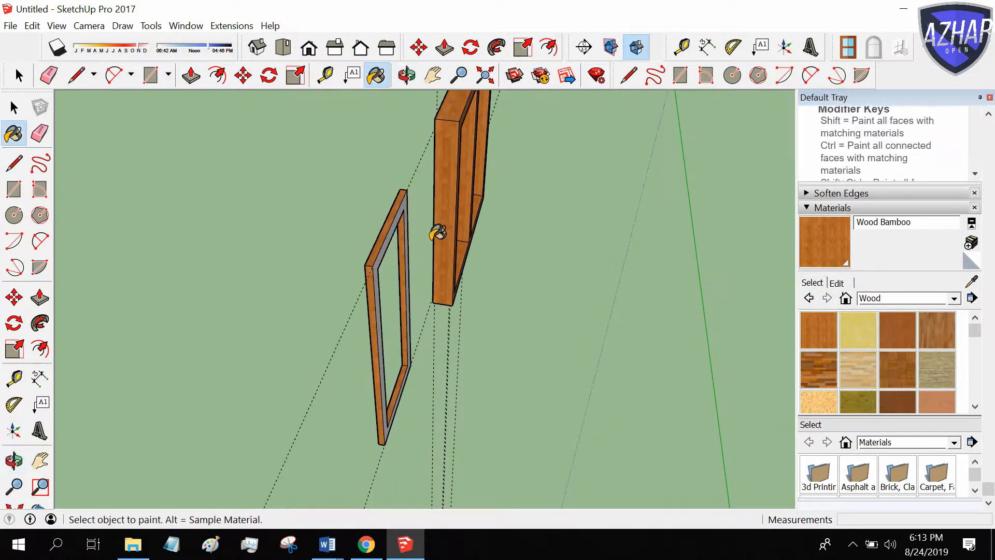
click(408, 199)
Step: Draw a 98 by 41 cm rectangle filling the sash opening, from mid-thickness at the lower-left inner corner to the upper-right one
mouse_move(346, 233)
middle_down()
mouse_move(623, 211)
mouse_move(459, 266)
mouse_move(632, 210)
mouse_move(531, 253)
middle_up()
scroll(531, 254, up, 3)
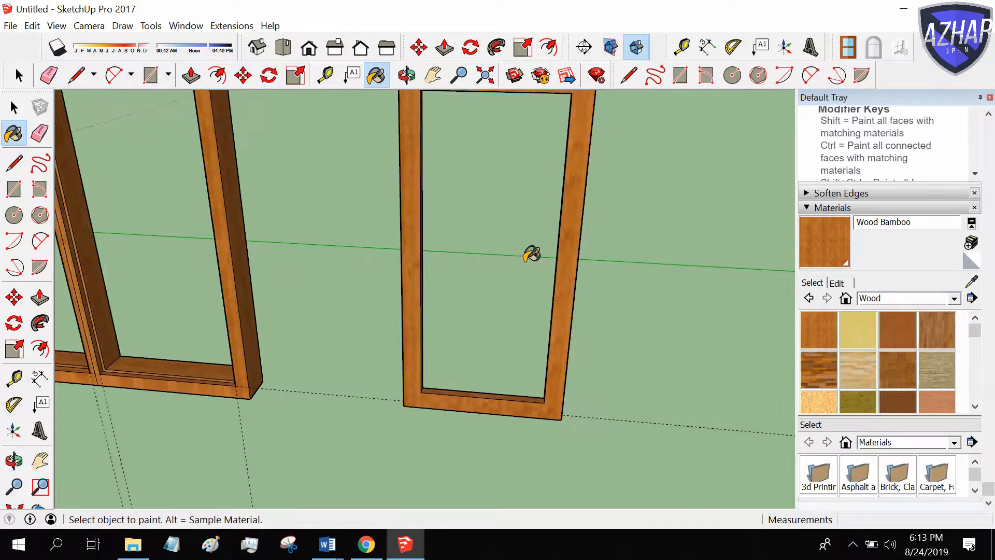
click(14, 189)
scroll(468, 385, up, 2)
scroll(387, 398, up, 2)
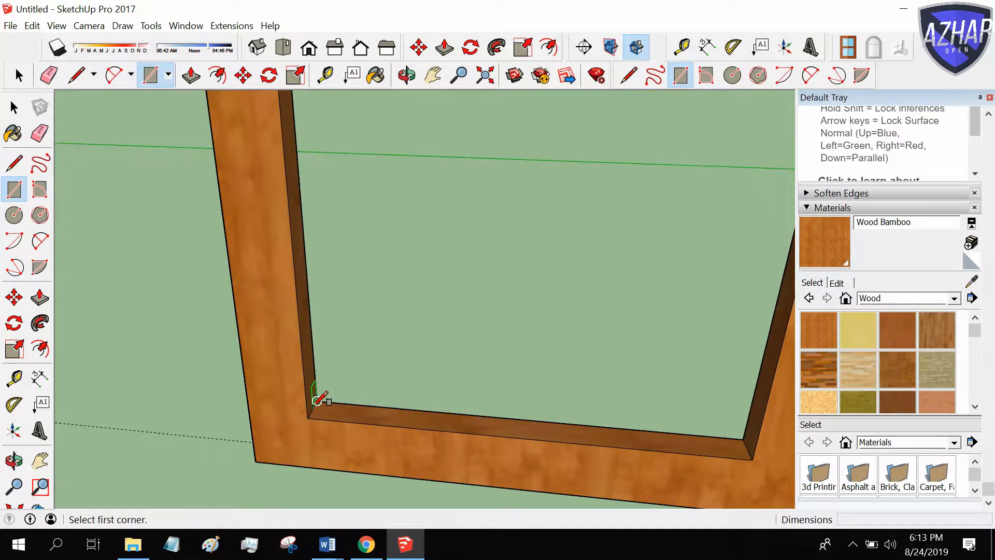
scroll(317, 398, up, 2)
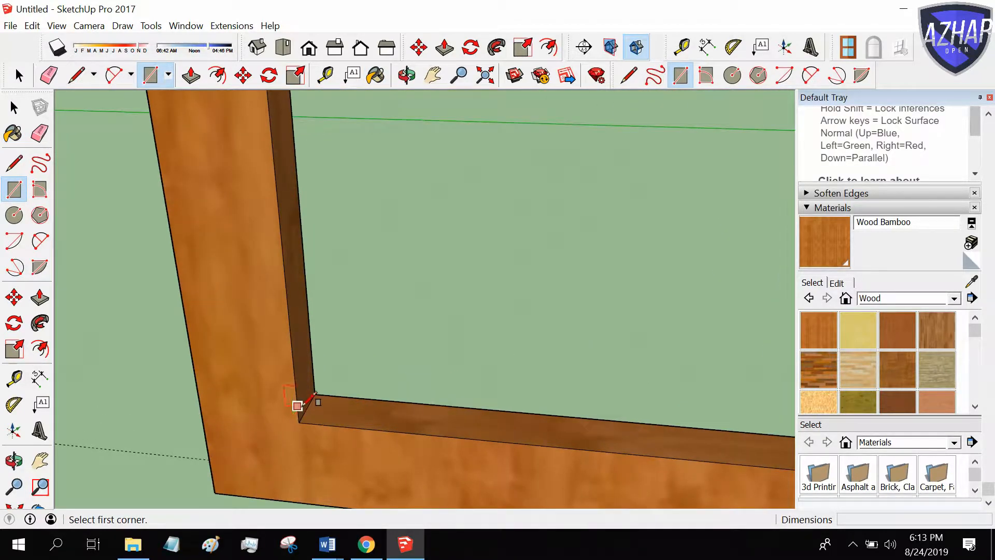
click(309, 407)
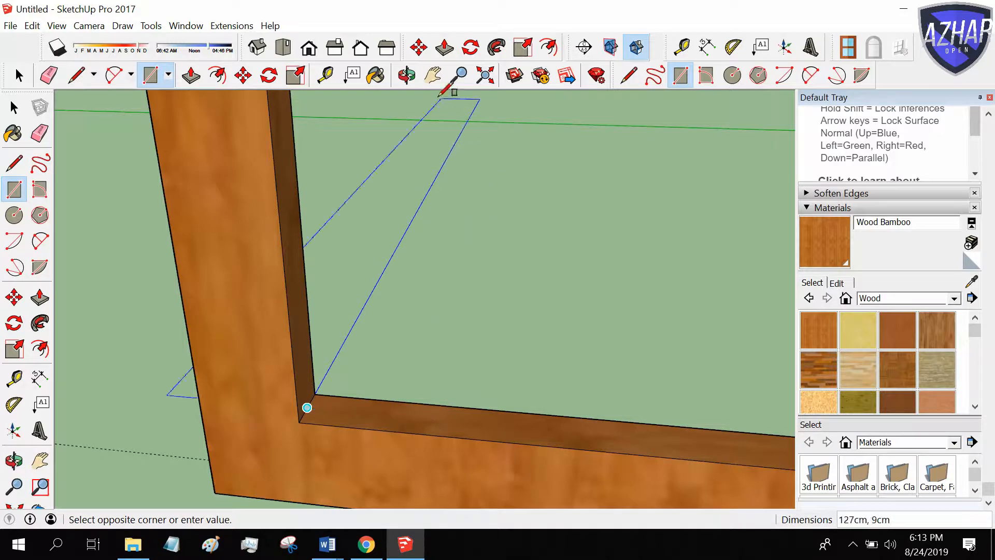
click(431, 77)
drag(560, 147, 471, 237)
middle_drag(496, 191, 568, 289)
drag(568, 288, 590, 463)
drag(573, 260, 567, 247)
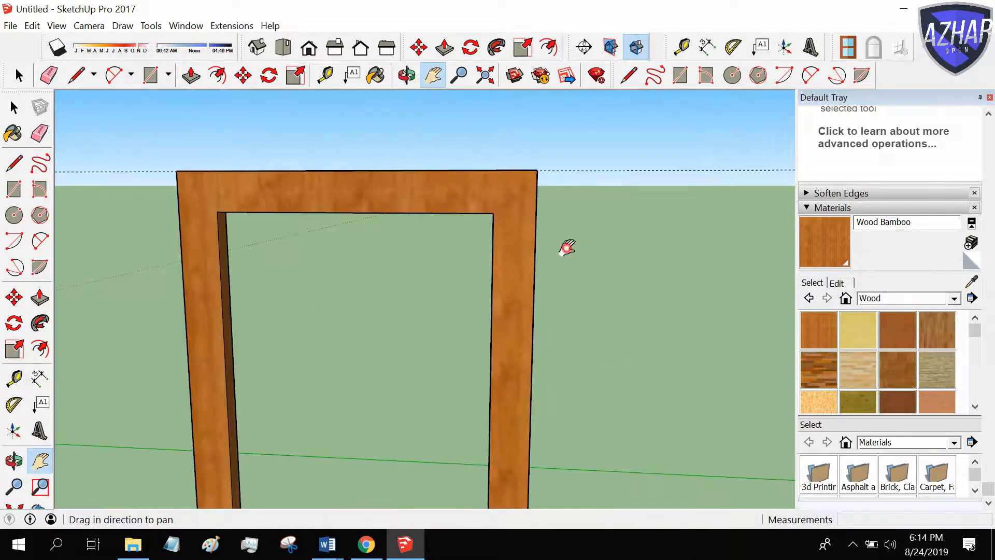
middle_drag(488, 255, 449, 228)
scroll(448, 228, up, 1)
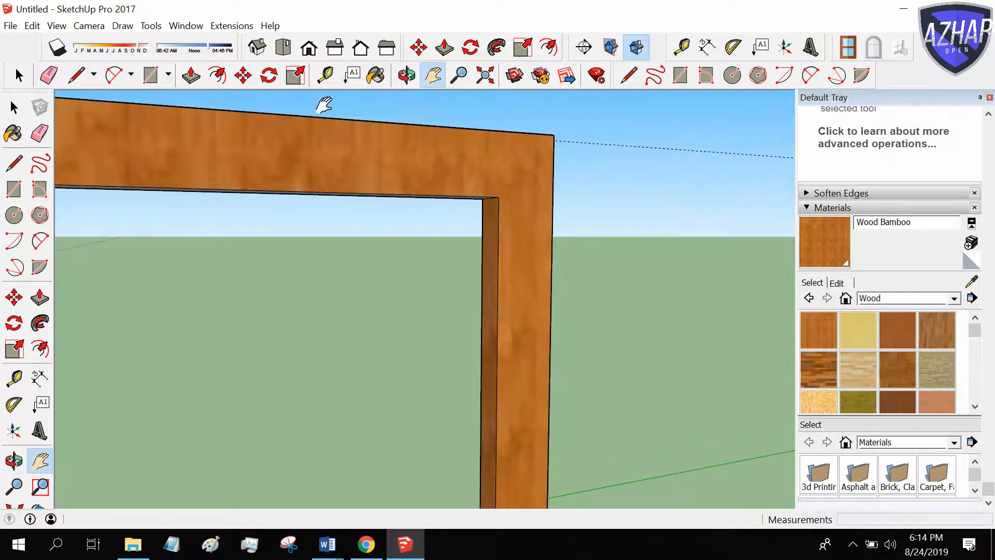
click(14, 190)
click(484, 200)
scroll(492, 205, up, 2)
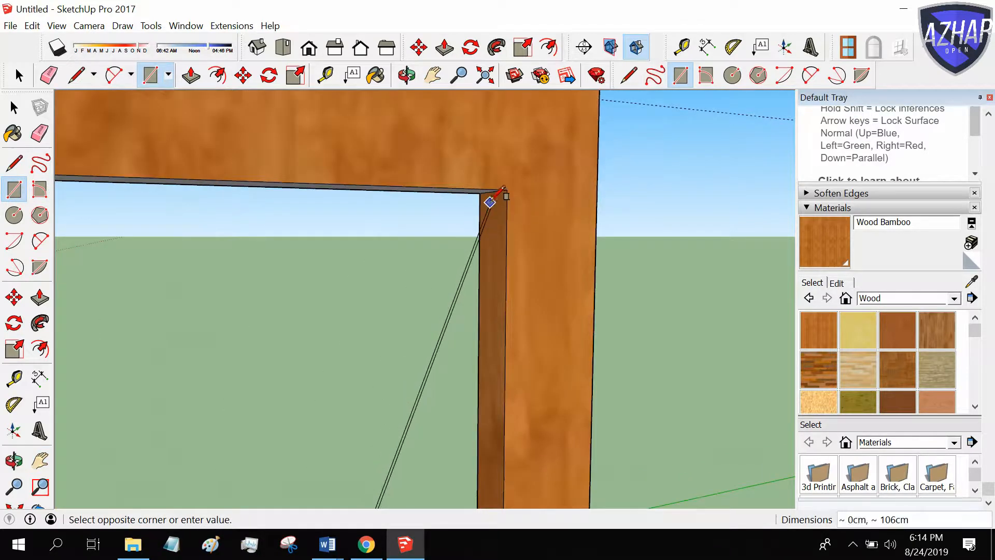
scroll(491, 191, up, 2)
text(98,41)
key(Return)
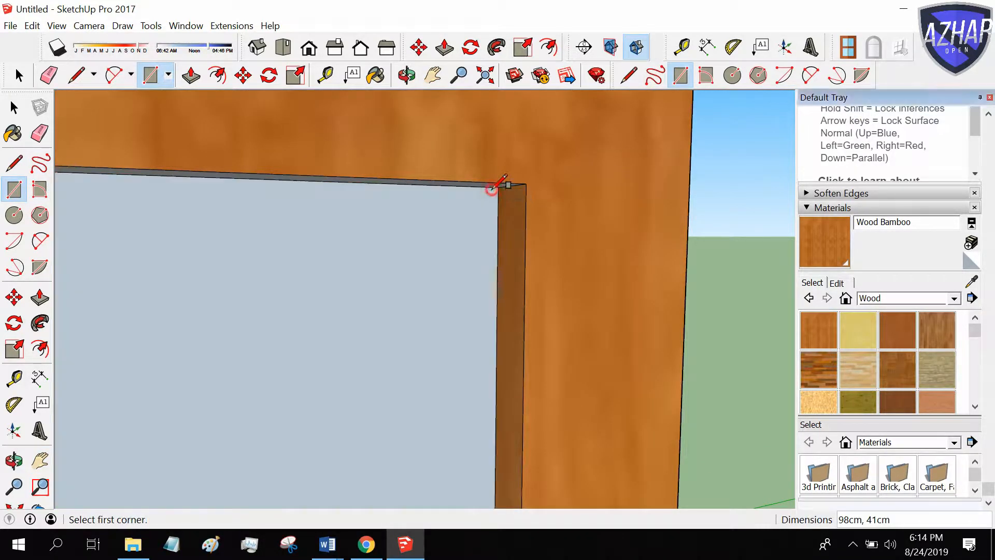
Step: Paint the new pane in the sash opening with Translucent Glass Gray from the Glass and Mirrors materials
scroll(491, 189, down, 5)
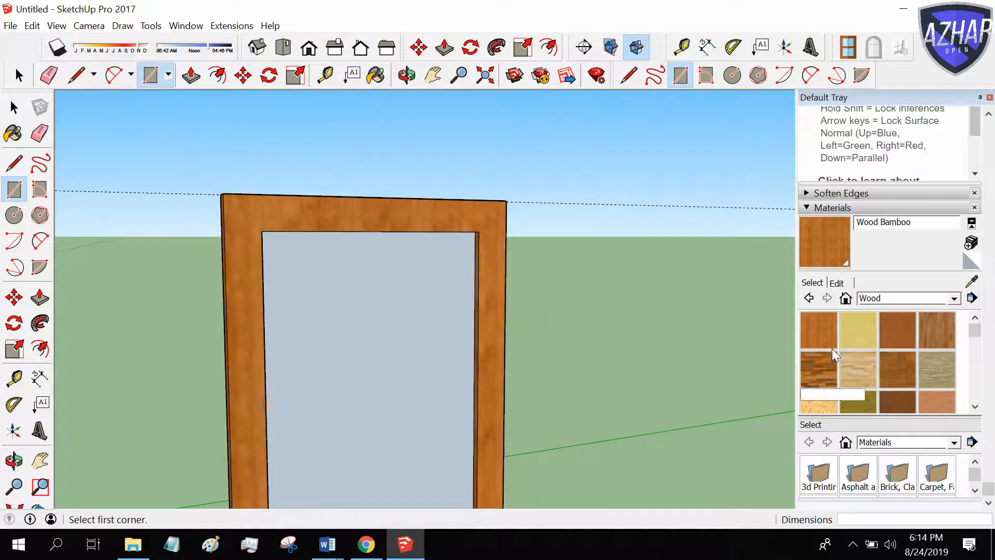
click(874, 304)
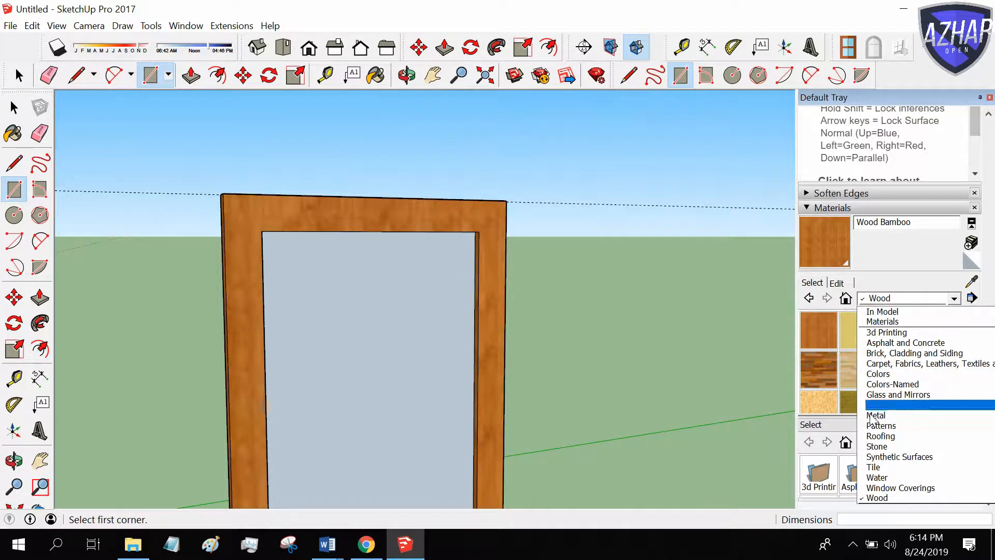
click(889, 395)
click(936, 368)
click(429, 364)
Step: Darken the Translucent Glass Gray material using the Color Wheel picker's brightness
click(837, 283)
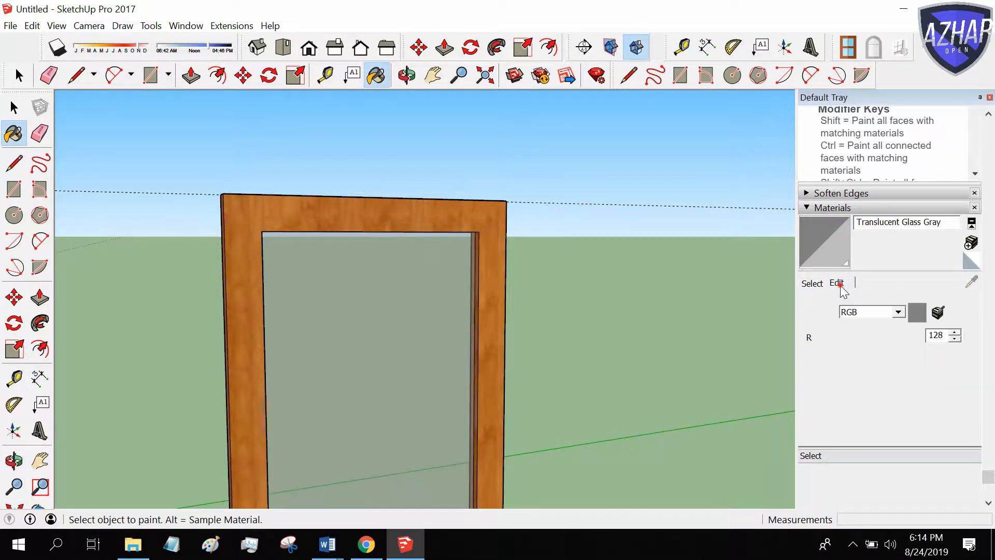
click(897, 313)
click(882, 325)
drag(876, 356, 879, 377)
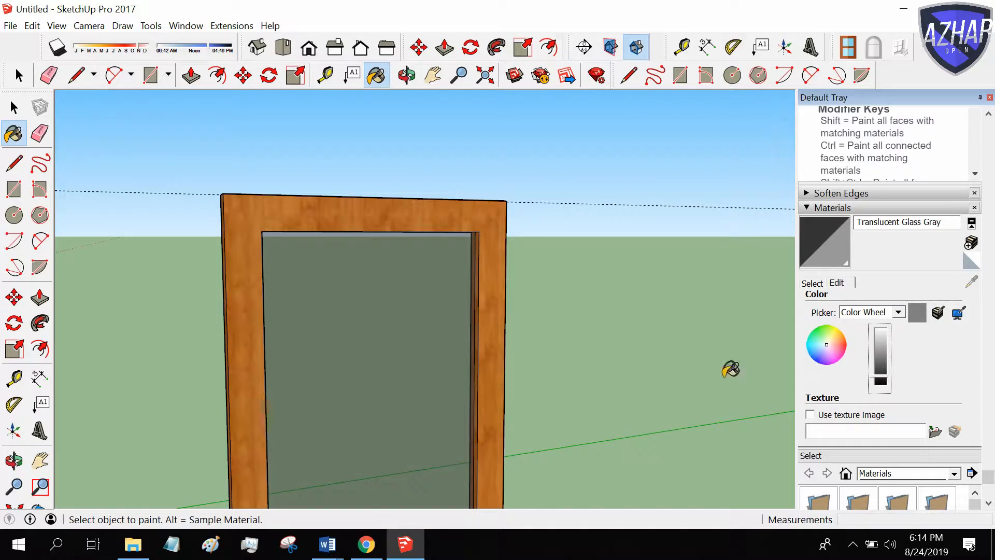
Step: Select the whole sash with its glass pane and make it a group
scroll(465, 337, down, 6)
click(14, 107)
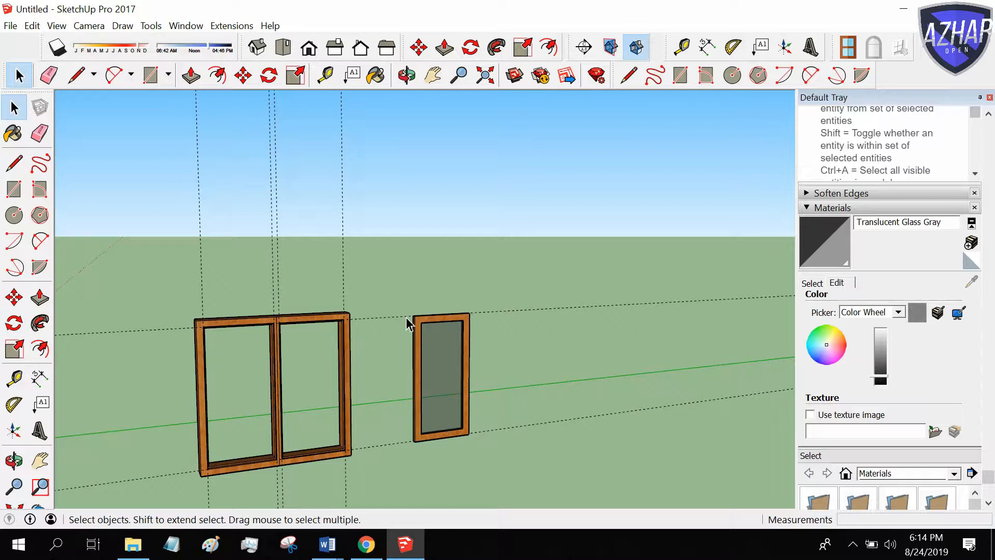
drag(514, 478, 514, 479)
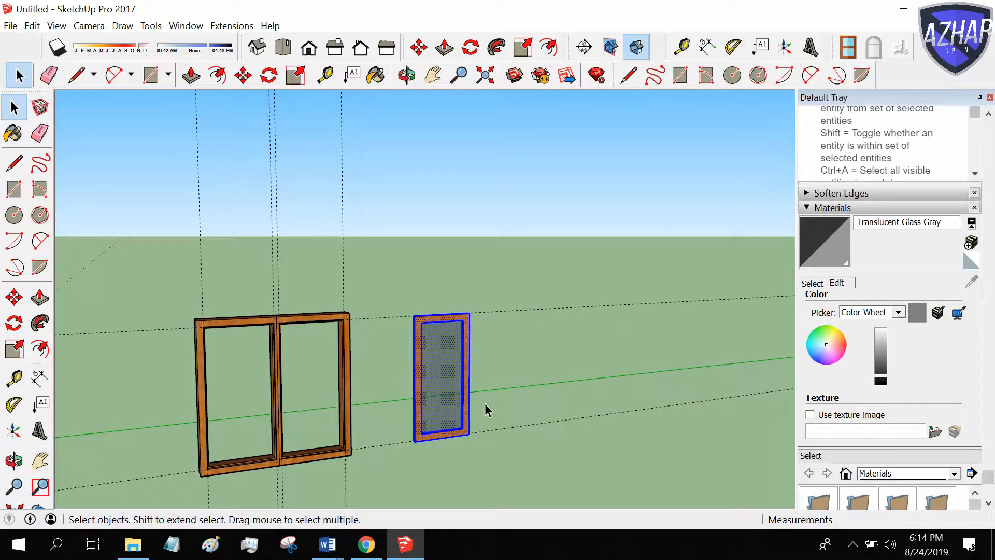
right_click(449, 374)
click(496, 243)
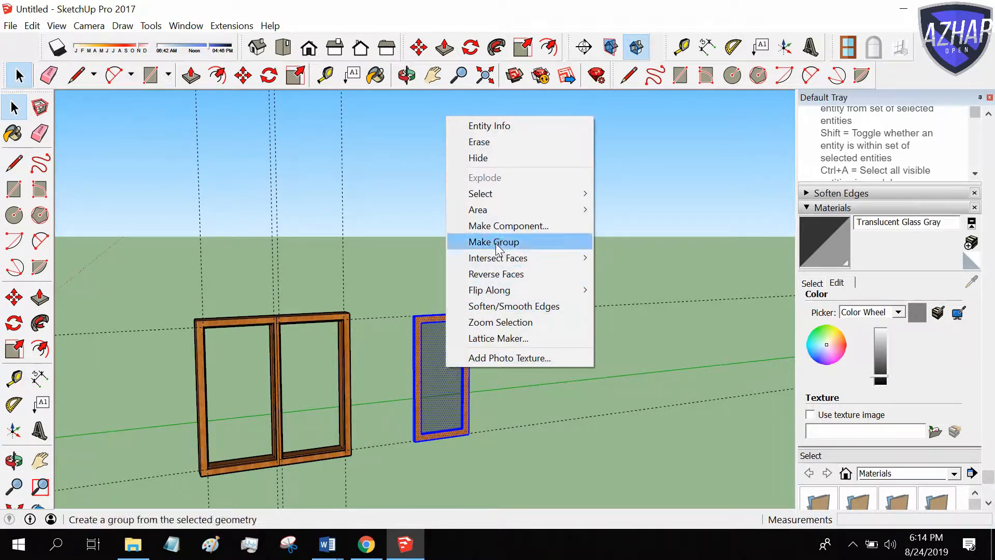
Step: Copy the sash group about 97 cm along the green axis, away from the window frame
click(243, 75)
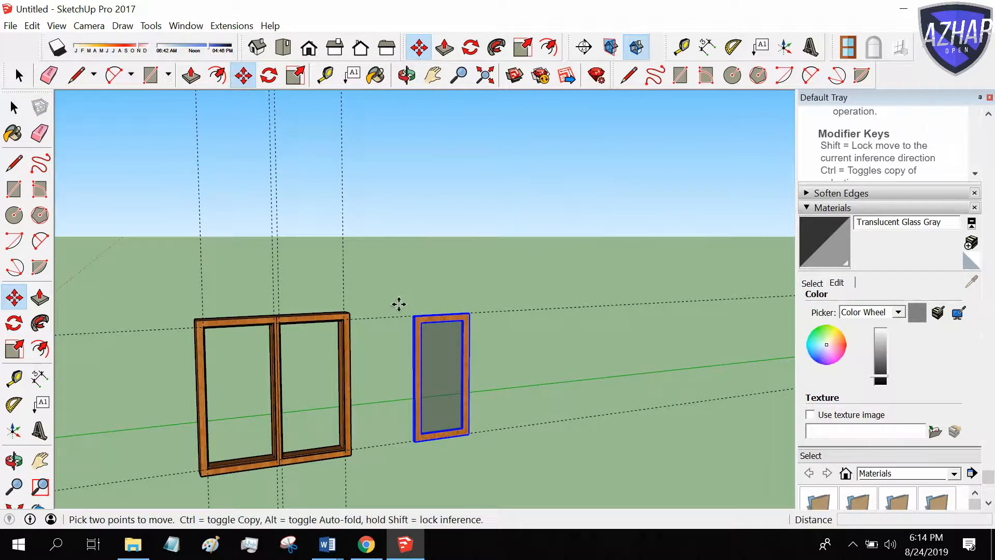
click(426, 321)
key(ctrl)
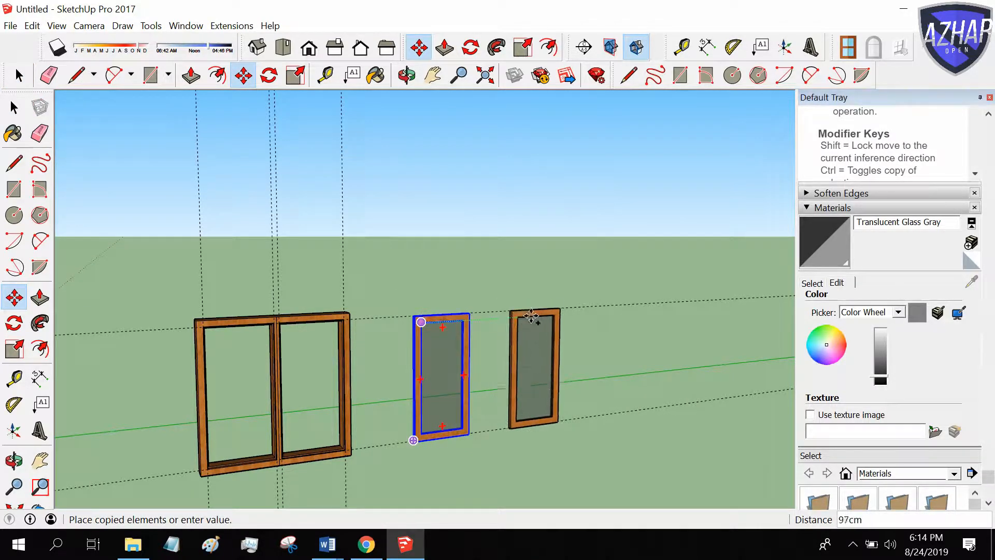
click(532, 315)
mouse_move(532, 317)
middle_down()
mouse_move(537, 327)
mouse_move(475, 333)
mouse_move(524, 322)
middle_up()
scroll(524, 322, up, 5)
scroll(585, 341, down, 2)
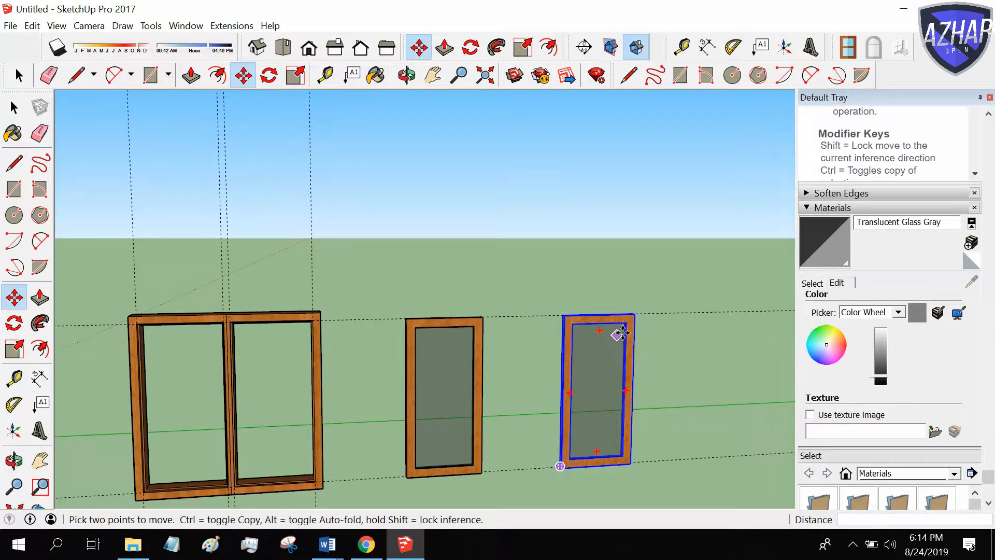
Step: Try to copy the far sash by its upper-right corner into the frame's right opening
click(635, 314)
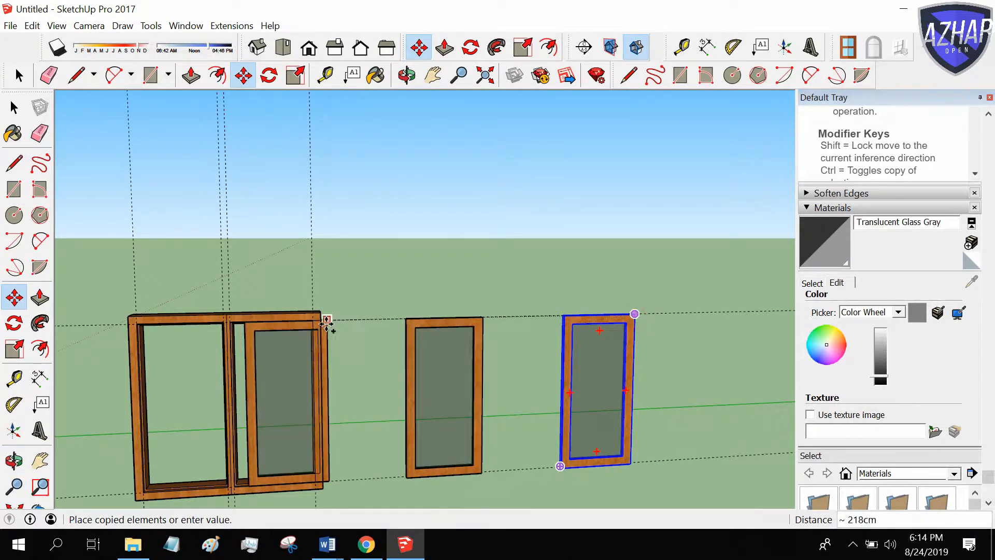
click(310, 316)
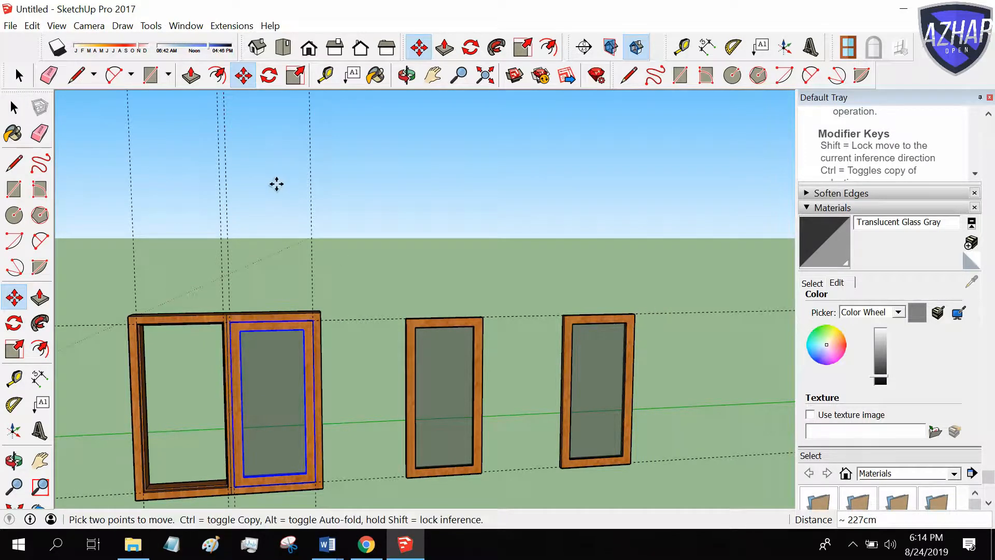
key(ctrl+z)
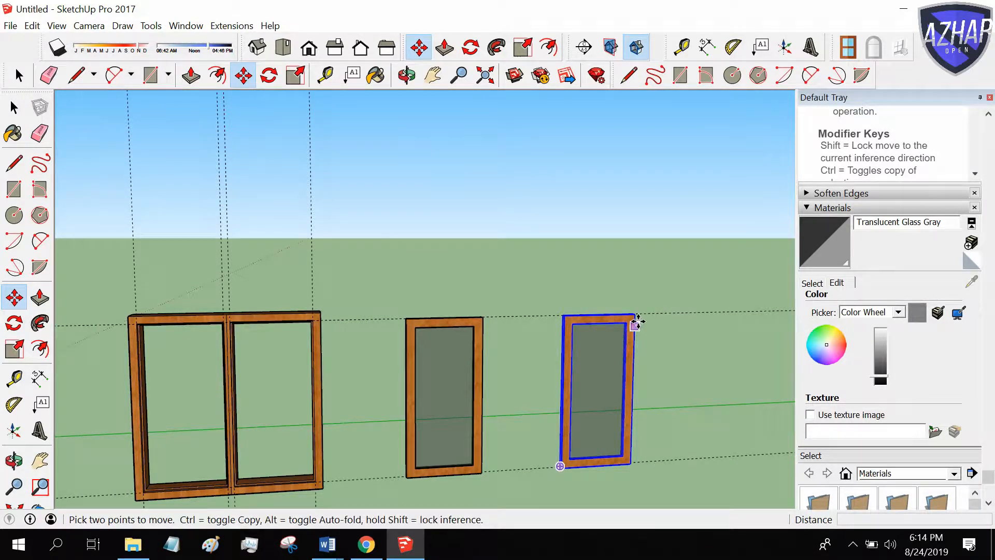
Step: Move the far sash into the frame's right opening and the near sash into the left one, each by its upper-right corner
click(634, 315)
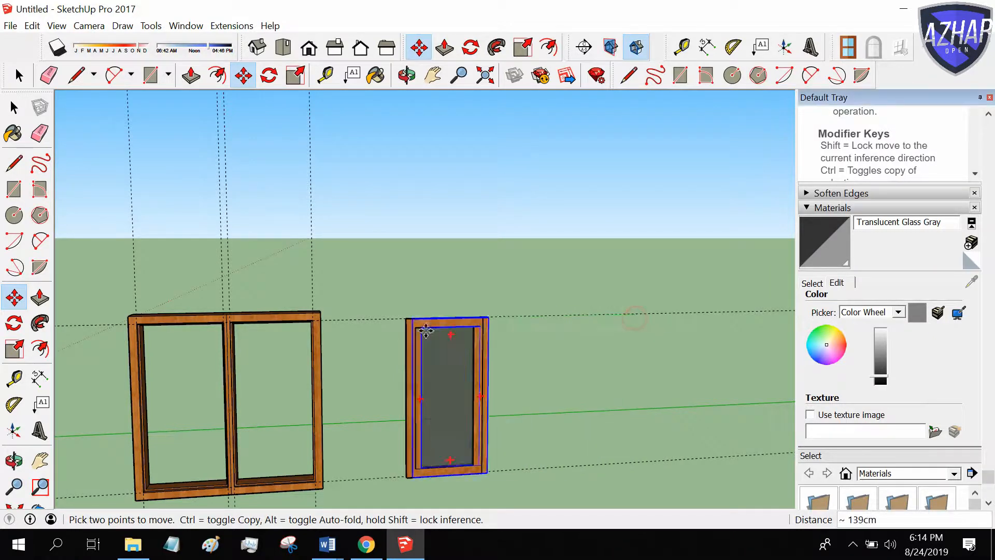
click(312, 321)
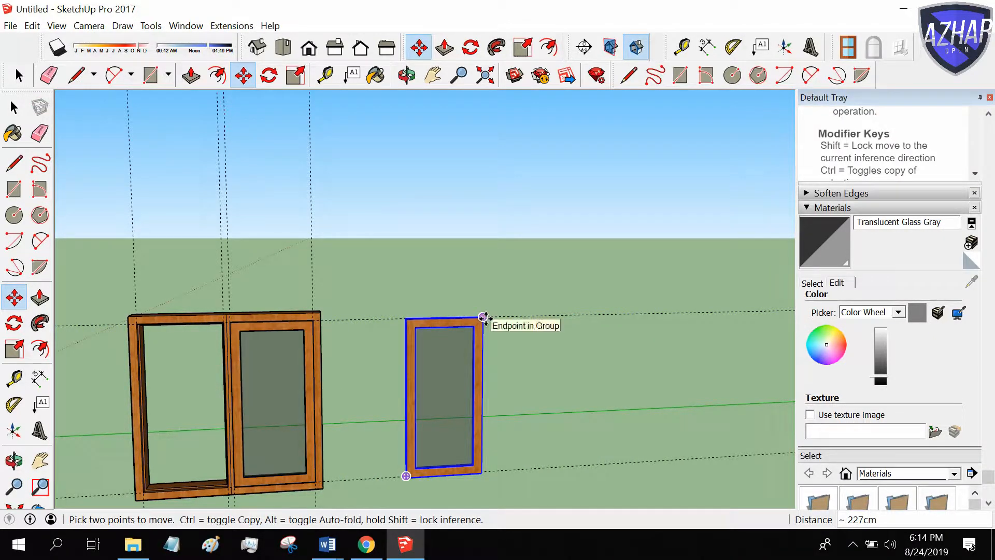
click(482, 318)
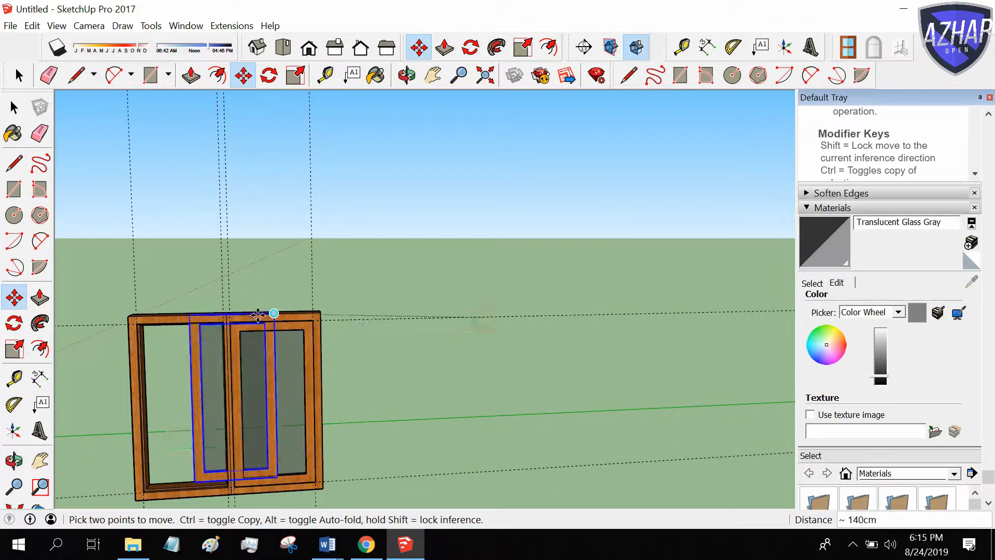
click(225, 315)
middle_drag(242, 366, 310, 479)
key(m)
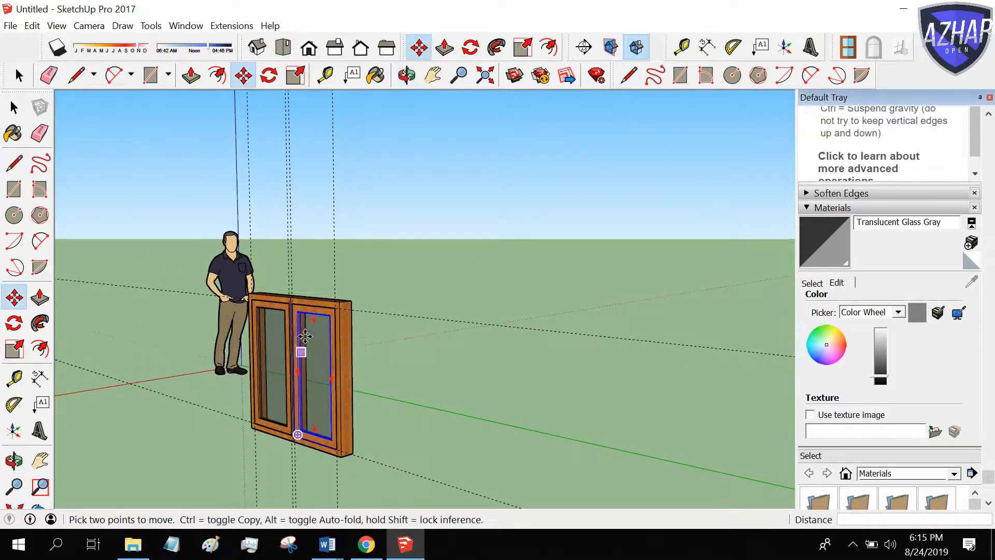
Step: Try to rotate the right sash outward by about 20 degrees, pivoting at the frame's upper-right side face, and undo the rotation
middle_drag(397, 321, 290, 323)
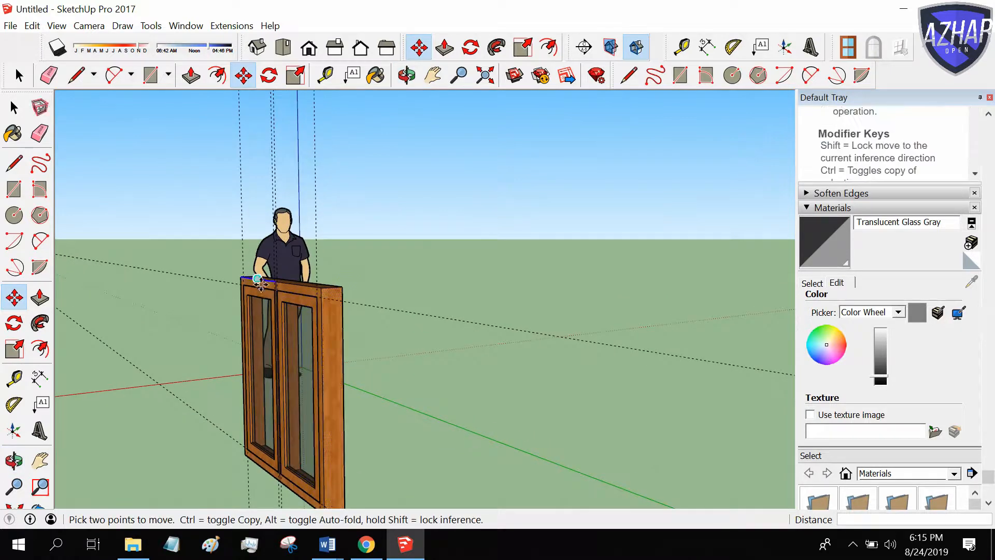
click(14, 107)
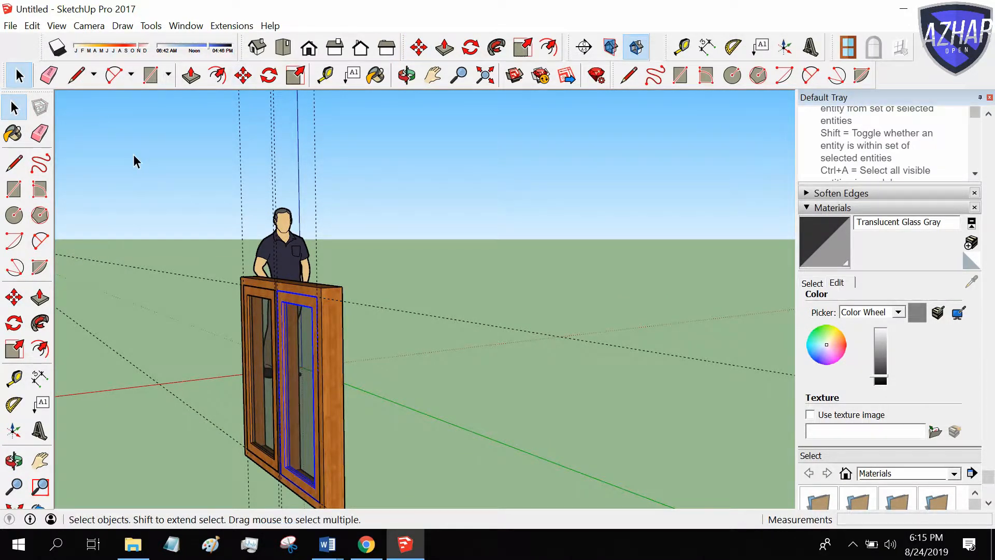
click(14, 323)
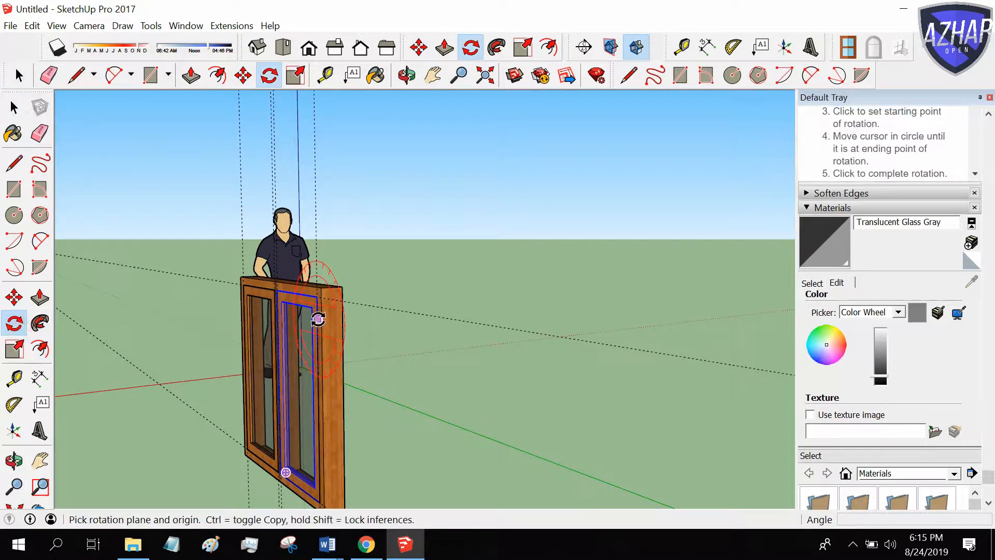
click(334, 299)
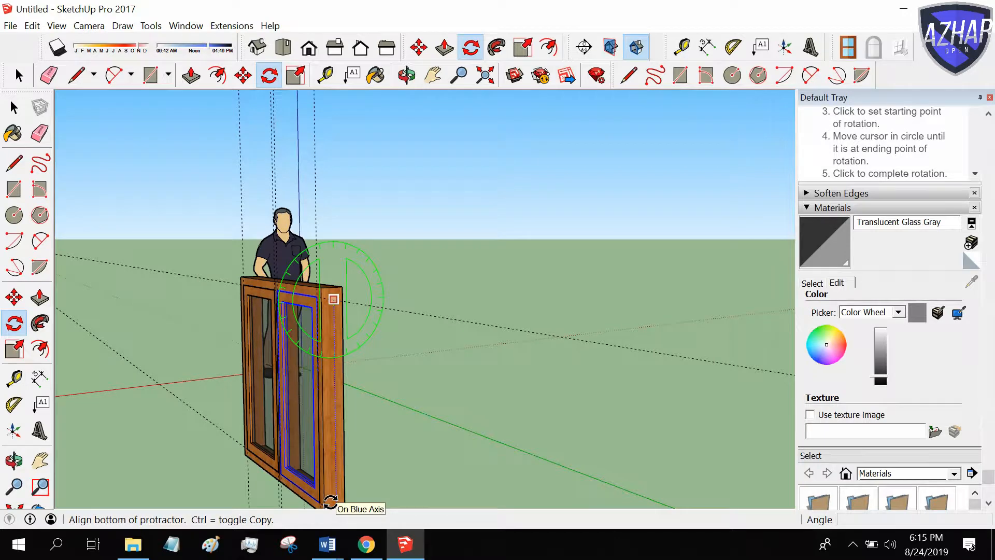
click(321, 495)
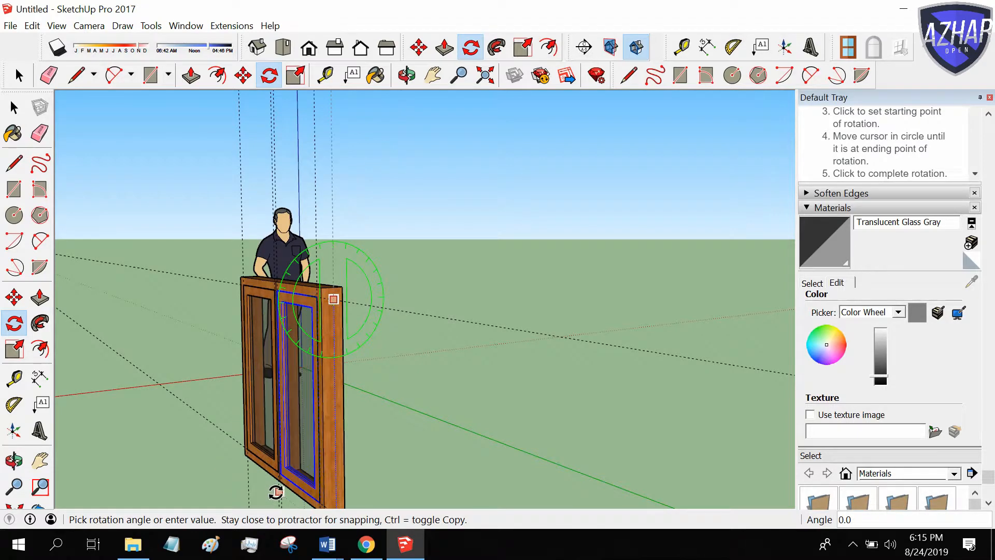
click(271, 489)
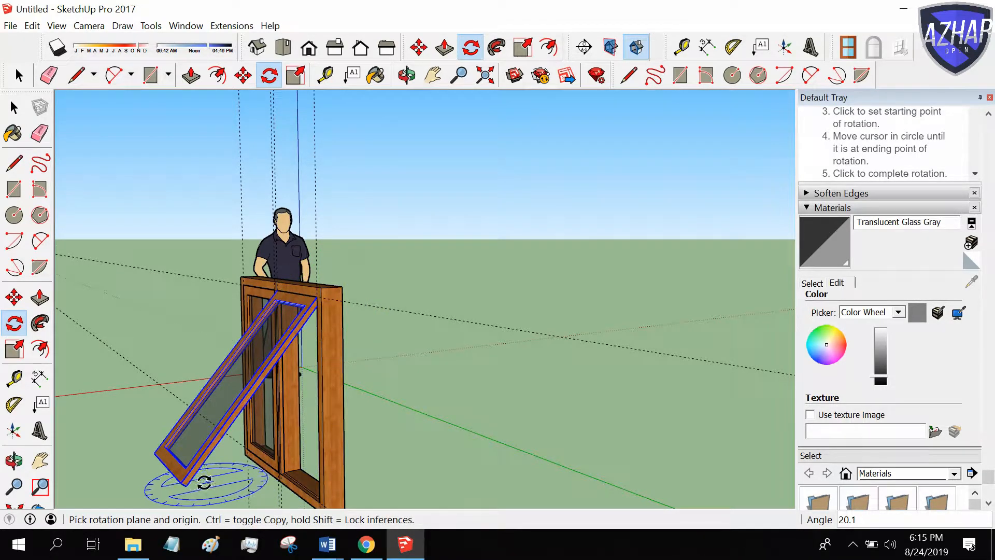
key(ctrl+z)
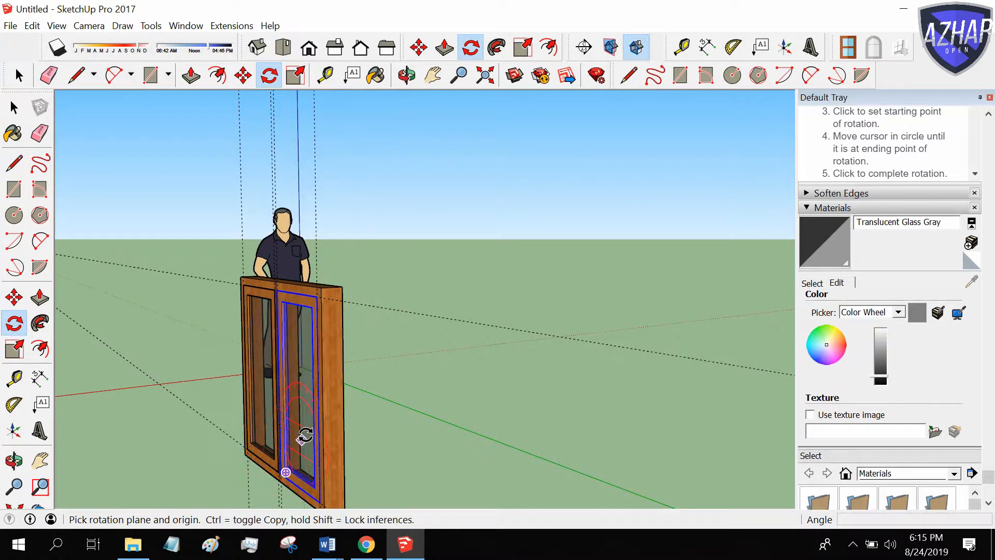
Step: Rotate the right sash about its upper-right corner so its bottom tilts outward by about 2.9 degrees
click(321, 298)
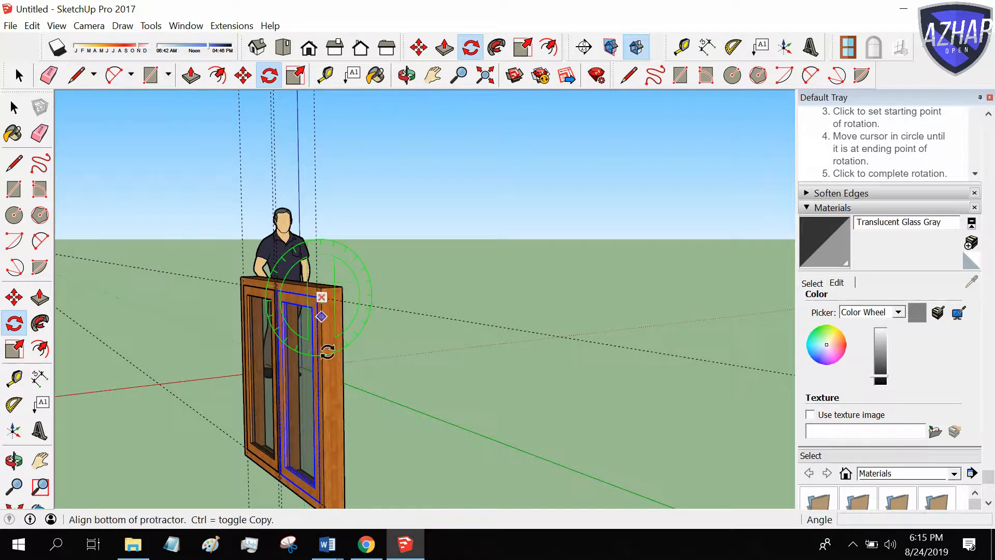
click(333, 502)
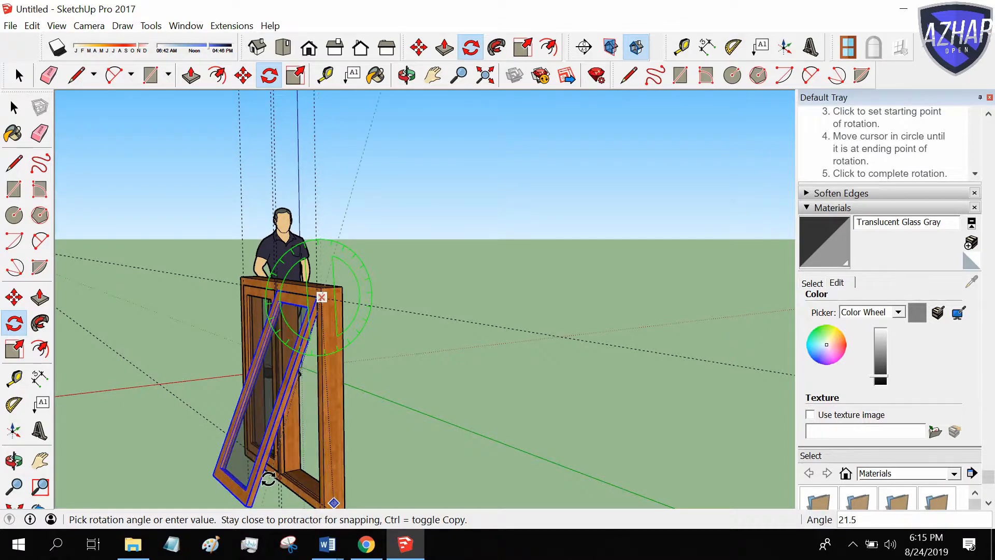
click(283, 496)
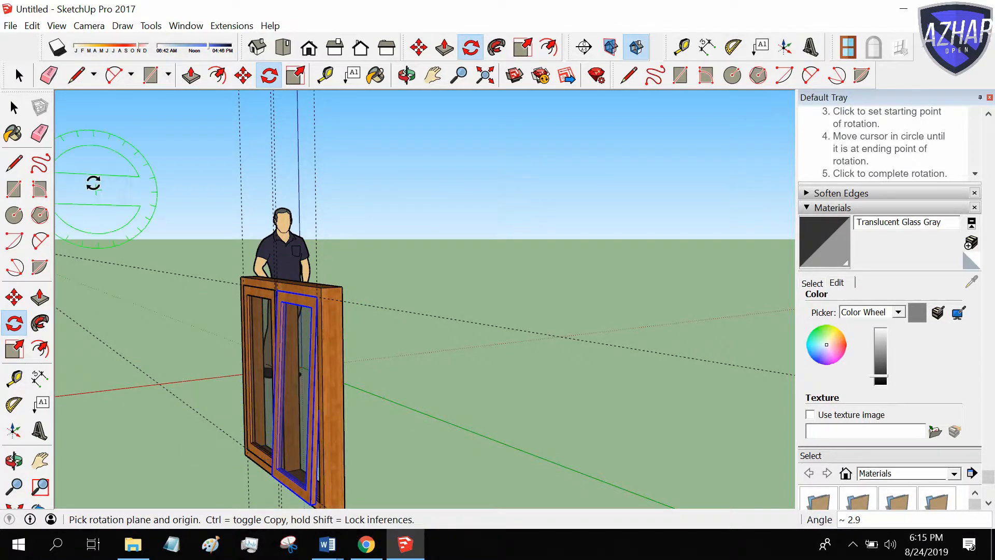
click(15, 107)
Step: Examine the window frame and its tilted right sash from different angles and distances
middle_drag(150, 222, 581, 305)
scroll(577, 362, up, 3)
scroll(578, 344, down, 3)
middle_drag(578, 344, 501, 434)
scroll(501, 435, up, 2)
scroll(502, 435, down, 1)
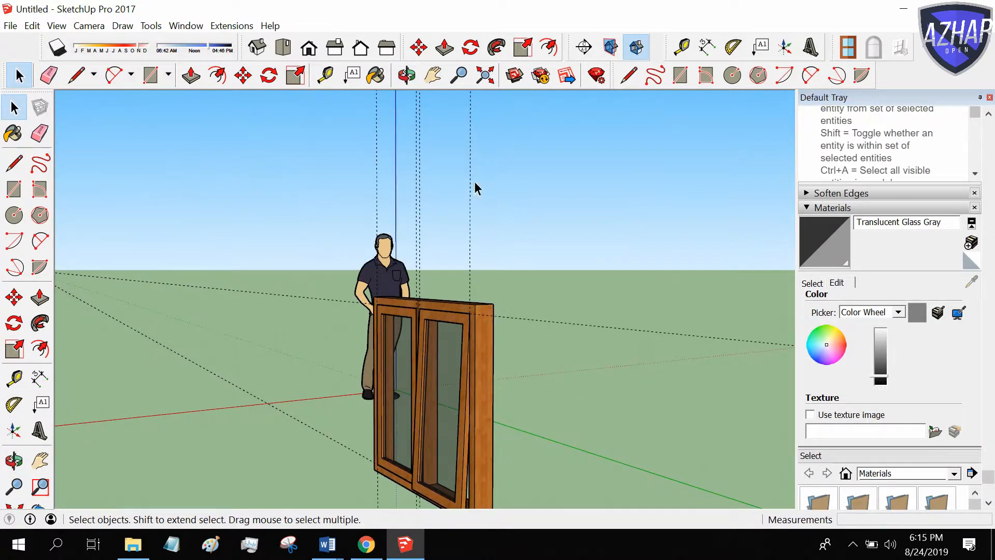
click(433, 75)
drag(459, 230, 453, 173)
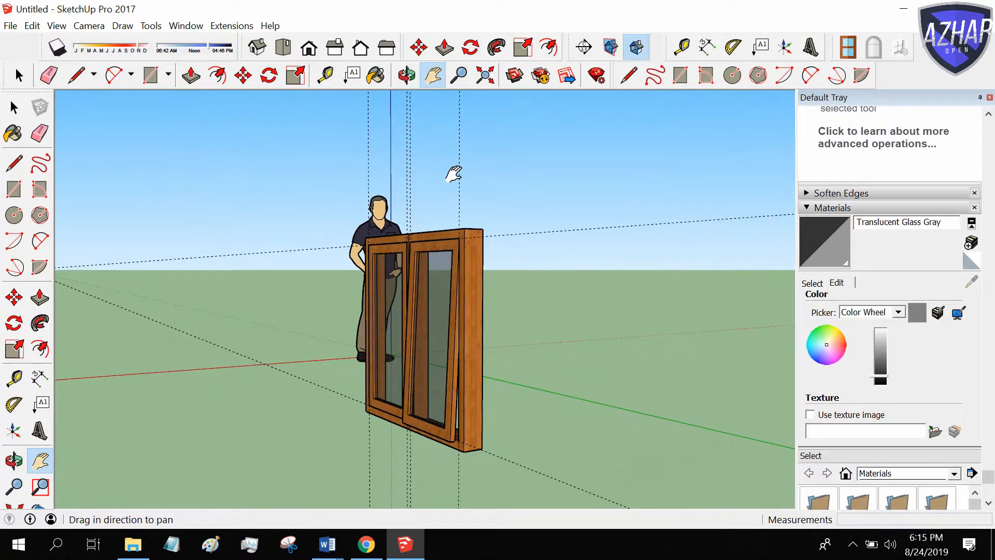